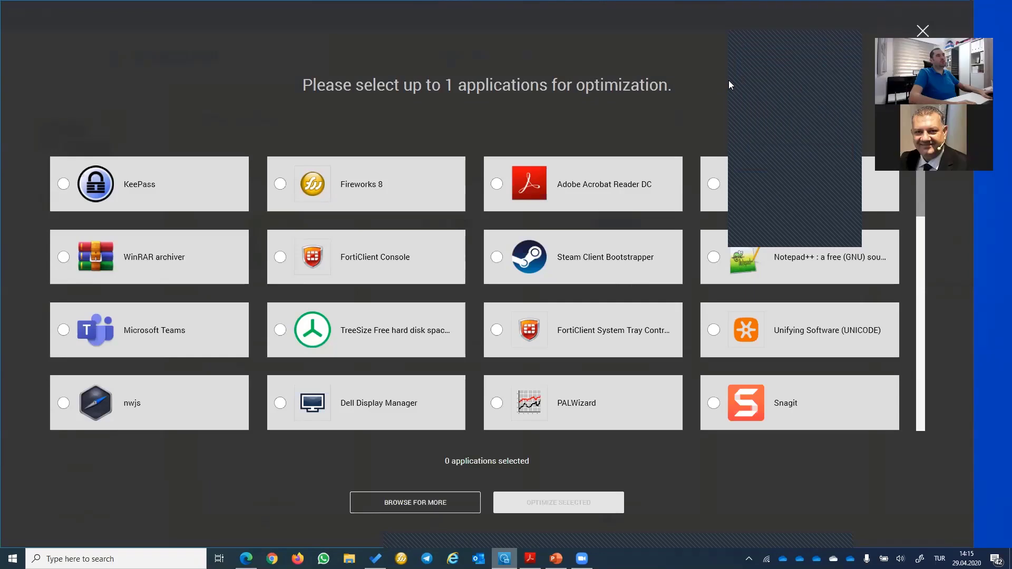
- Try selecting Steam Client Bootstrapper, clear it, and look through the applications available for optimization
{"action": "left_click", "coordinate": [486, 248]}
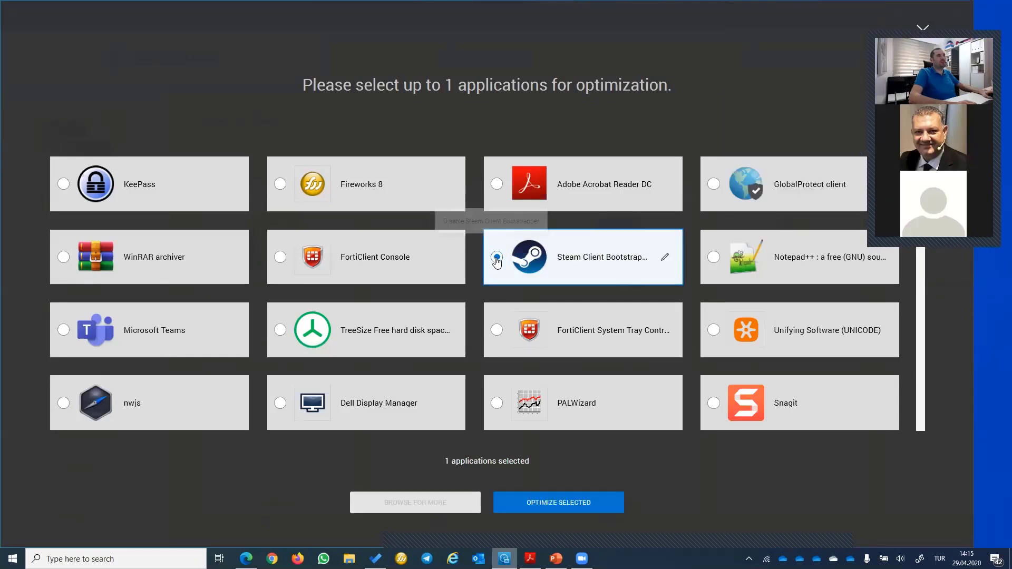
{"action": "left_click", "coordinate": [616, 263]}
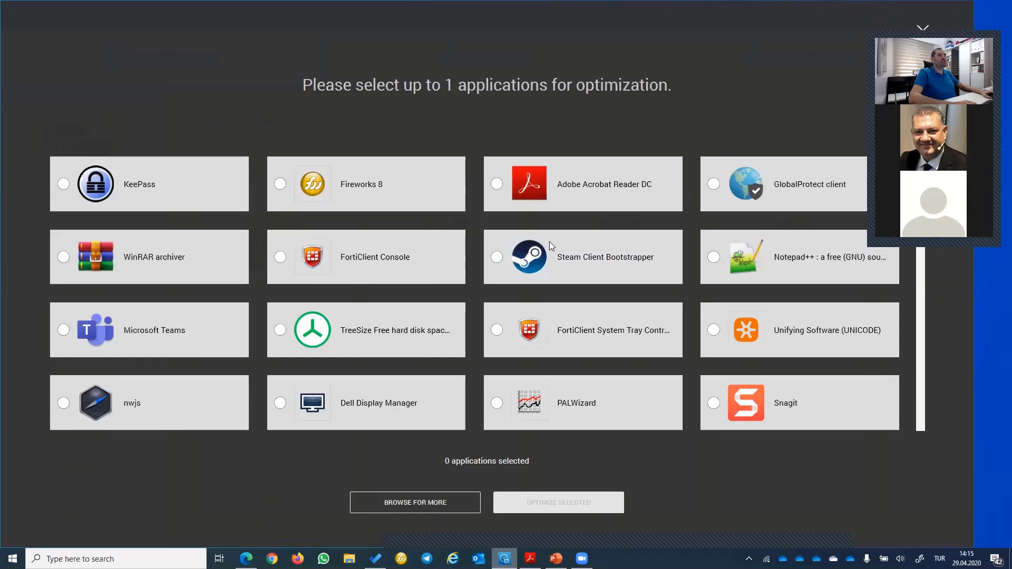
{"action": "scroll", "coordinate": [583, 271], "scroll_direction": "down", "scroll_amount": 2}
{"action": "scroll", "coordinate": [588, 267], "scroll_direction": "down", "scroll_amount": 10}
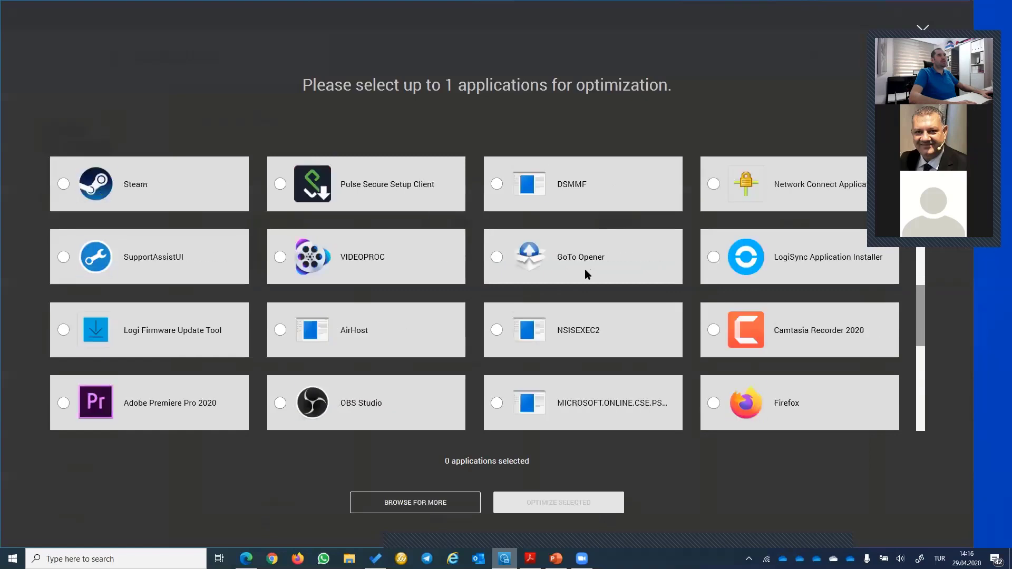
{"action": "scroll", "coordinate": [588, 274], "scroll_direction": "down", "scroll_amount": 7}
{"action": "scroll", "coordinate": [558, 295], "scroll_direction": "up", "scroll_amount": 4}
{"action": "scroll", "coordinate": [543, 322], "scroll_direction": "down", "scroll_amount": 4}
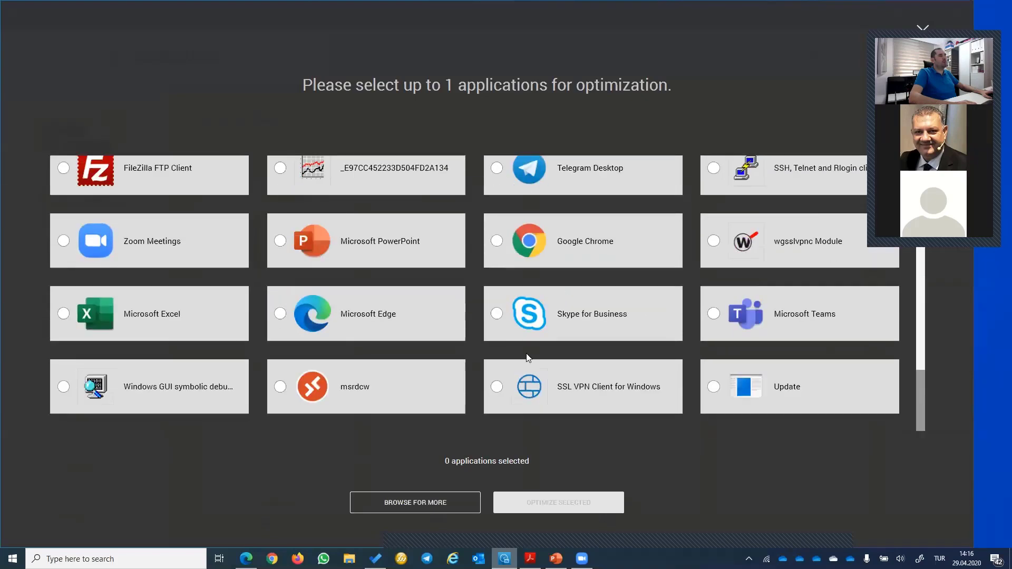
- Try to add AcroRd32.exe from C:\Program Files (x86)\Adobe\Acrobat Reader DC\Reader to the applications available for optimization
{"action": "left_click", "coordinate": [403, 503]}
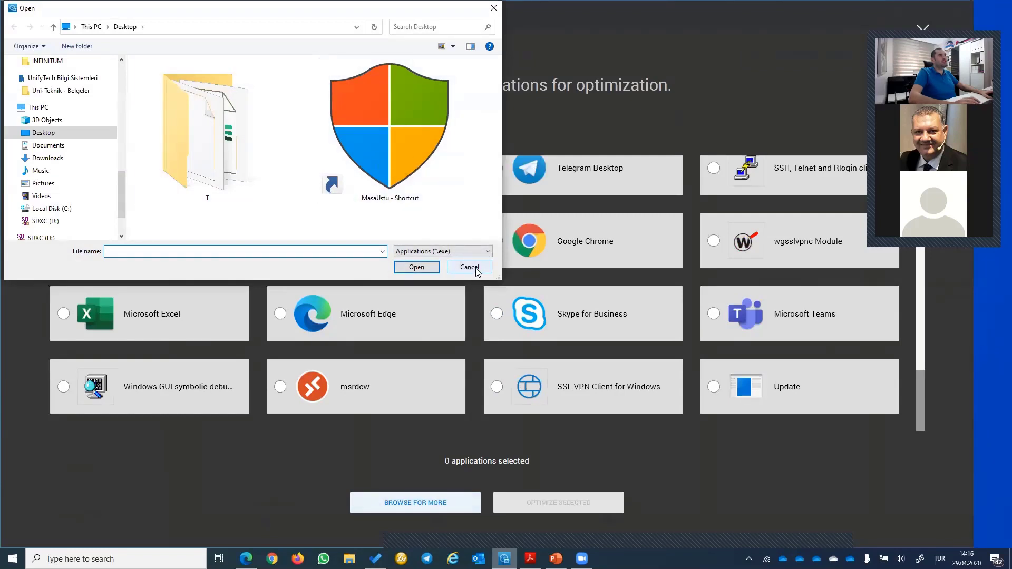
{"action": "left_click", "coordinate": [85, 207]}
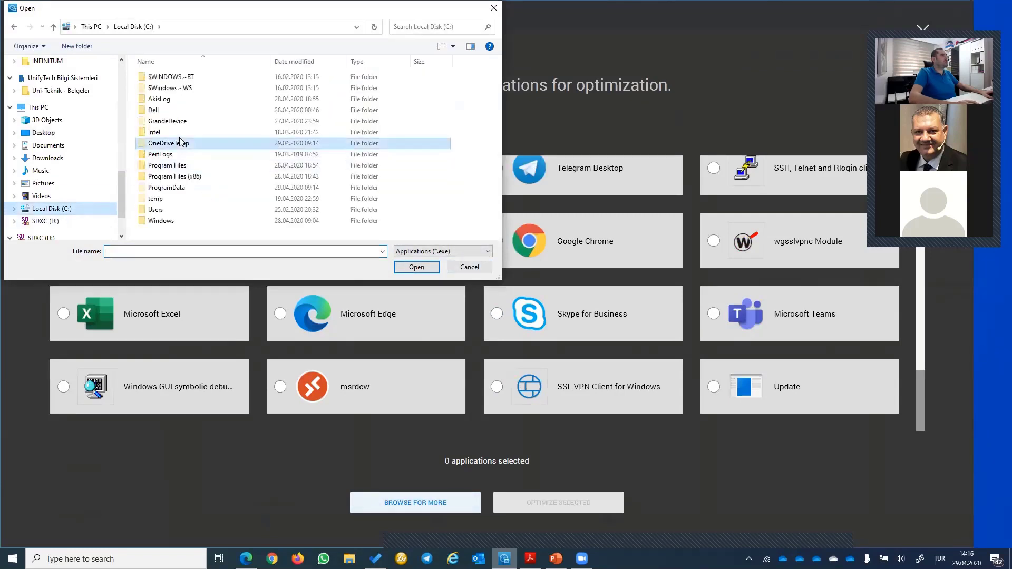
{"action": "left_click", "coordinate": [170, 180]}
{"action": "double_click", "coordinate": [169, 179]}
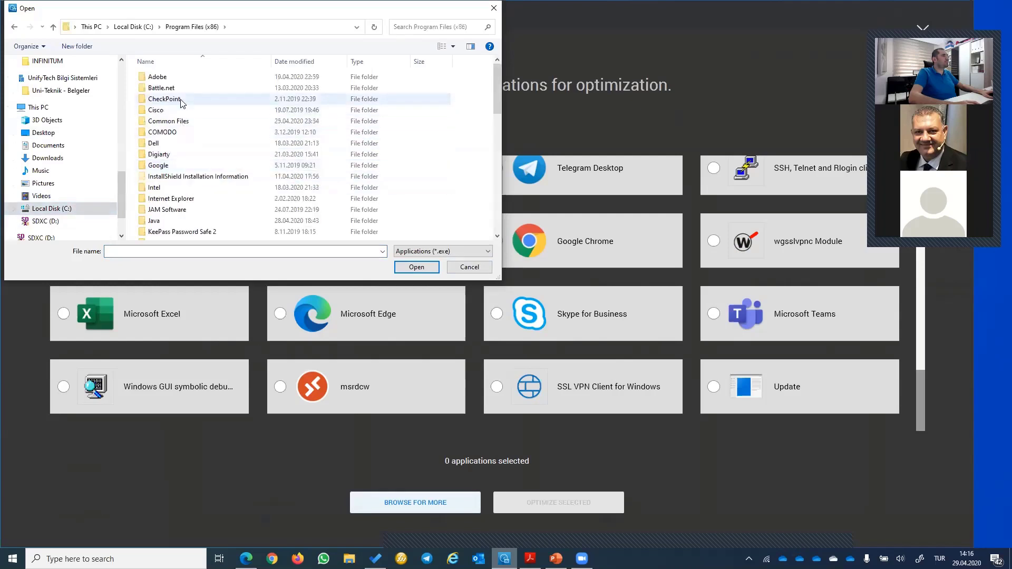
{"action": "left_click", "coordinate": [169, 89]}
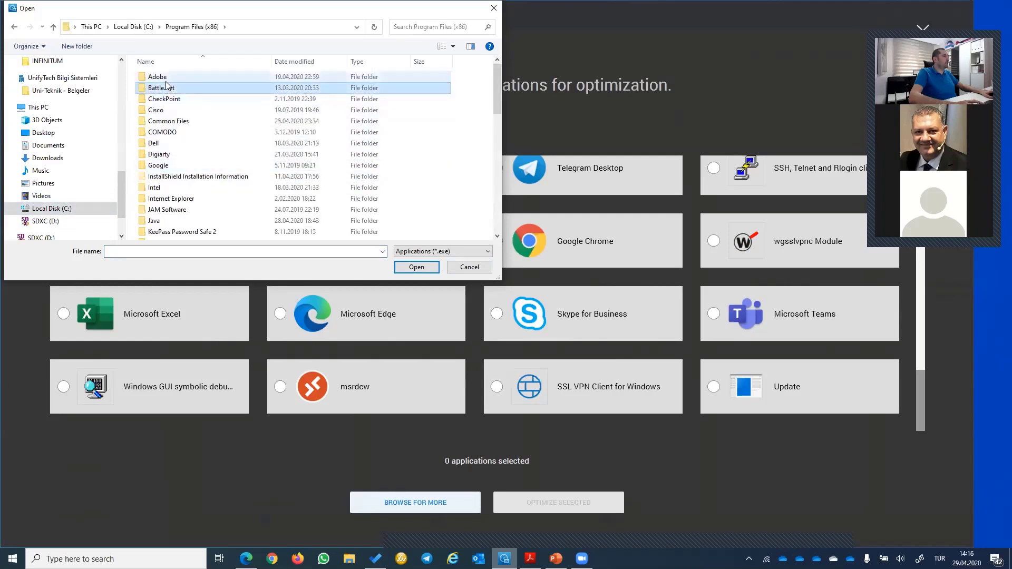
{"action": "double_click", "coordinate": [161, 76]}
{"action": "double_click", "coordinate": [192, 78]}
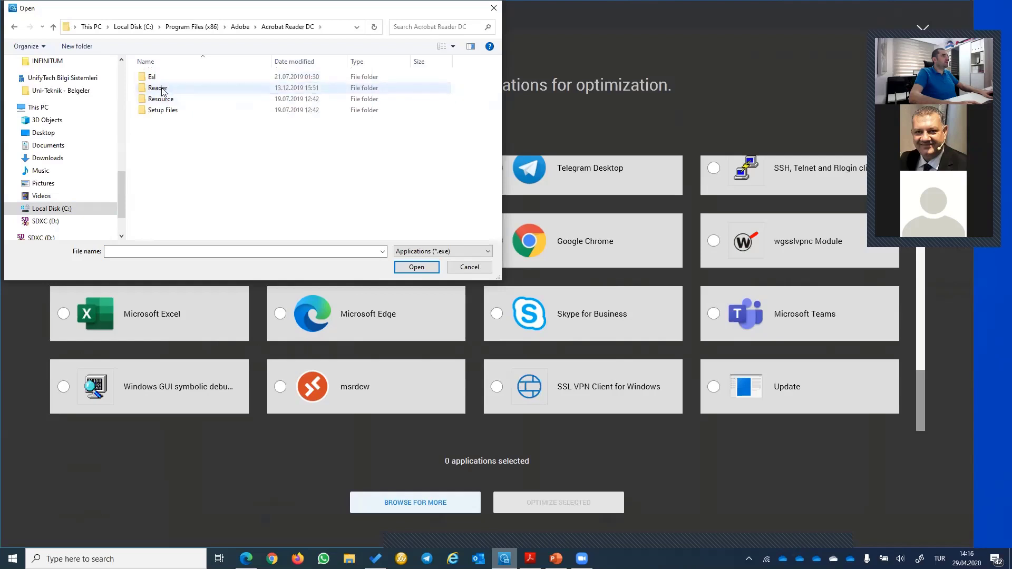
{"action": "double_click", "coordinate": [192, 88]}
{"action": "scroll", "coordinate": [191, 161], "scroll_direction": "down", "scroll_amount": 2}
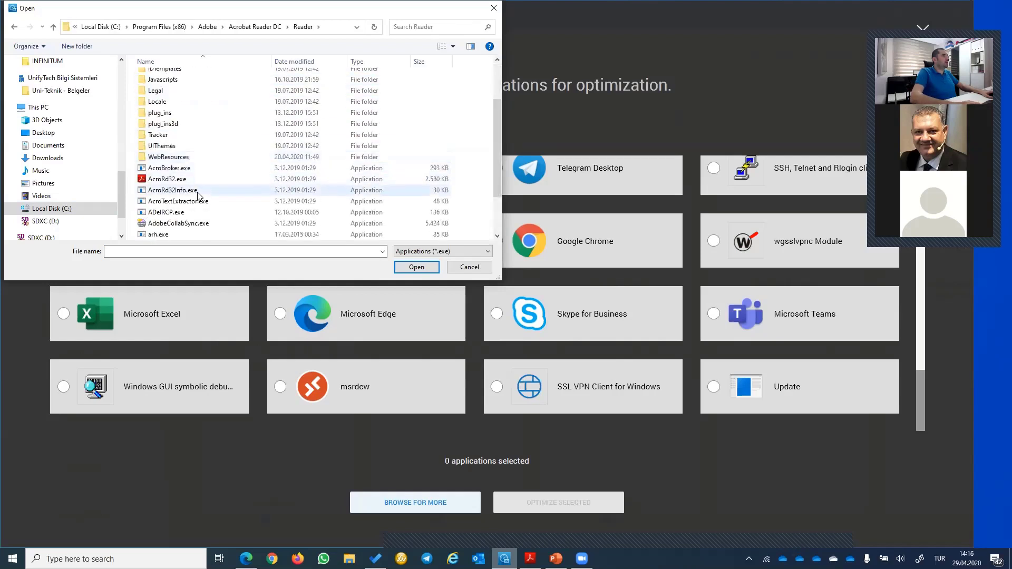
{"action": "double_click", "coordinate": [181, 184]}
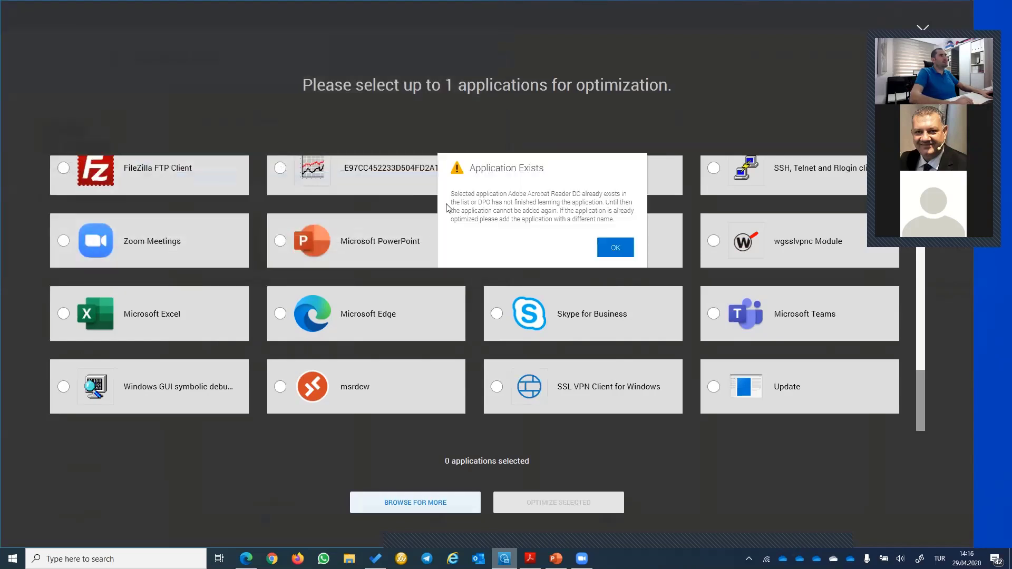
{"action": "left_click", "coordinate": [611, 248]}
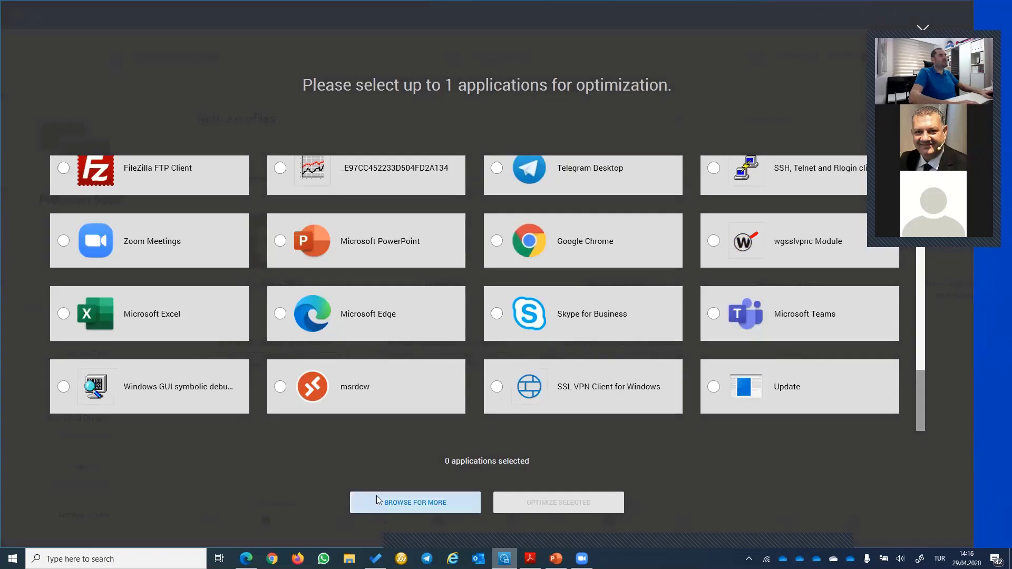
{"action": "left_click", "coordinate": [411, 503]}
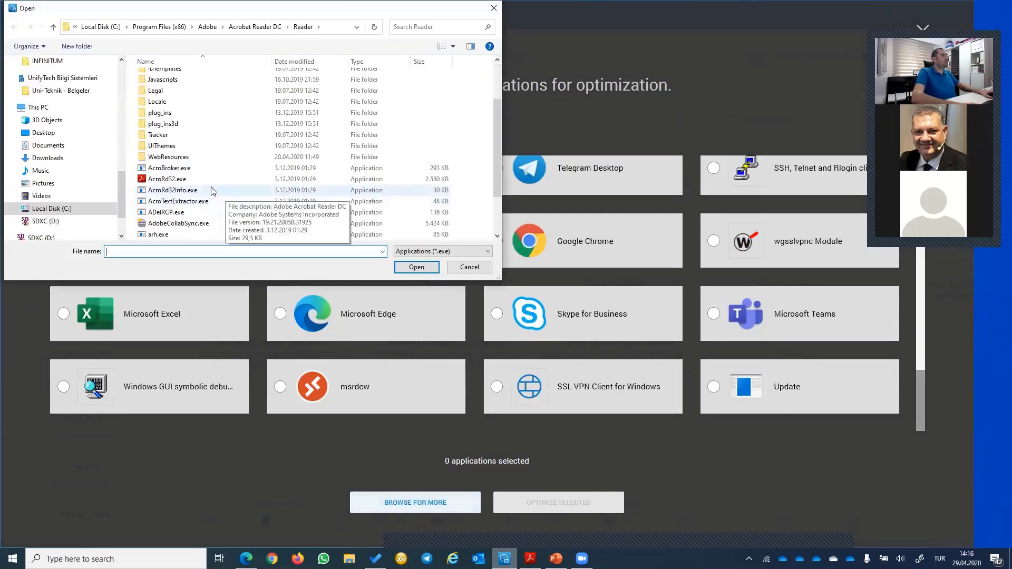
{"action": "key", "text": "alt+Up"}
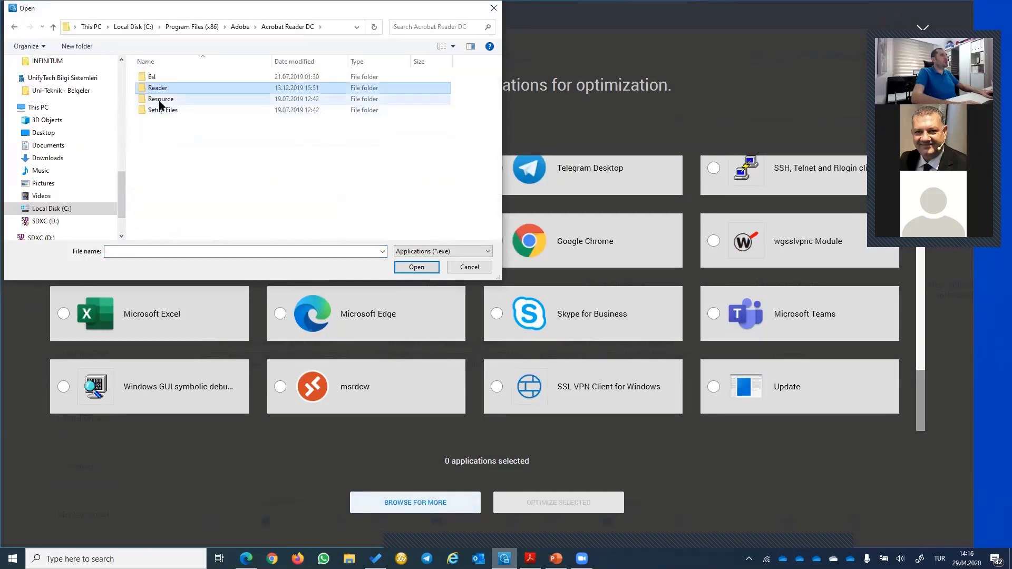
{"action": "left_click", "coordinate": [160, 99]}
{"action": "left_click", "coordinate": [494, 8]}
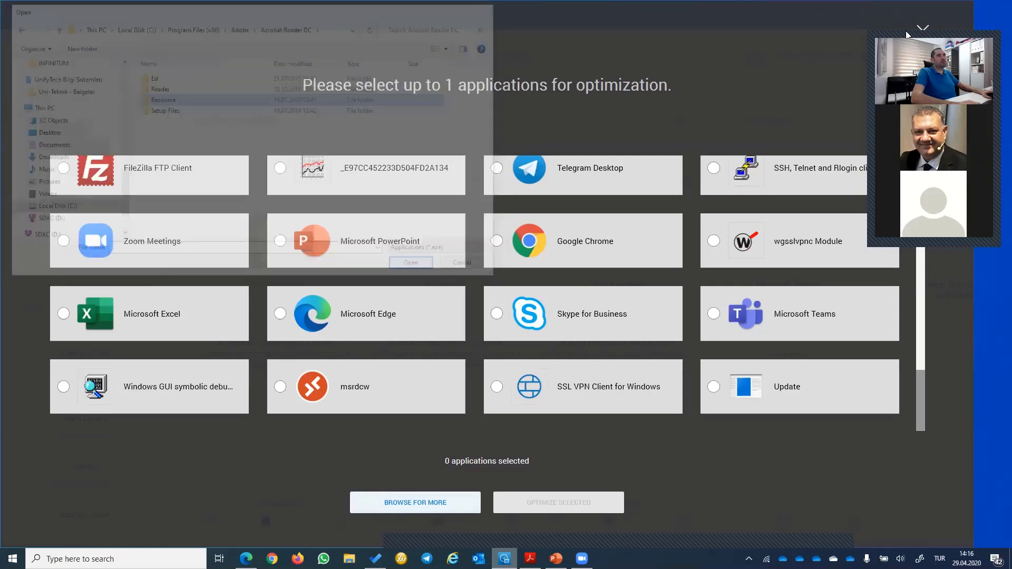
{"action": "left_click", "coordinate": [760, 326]}
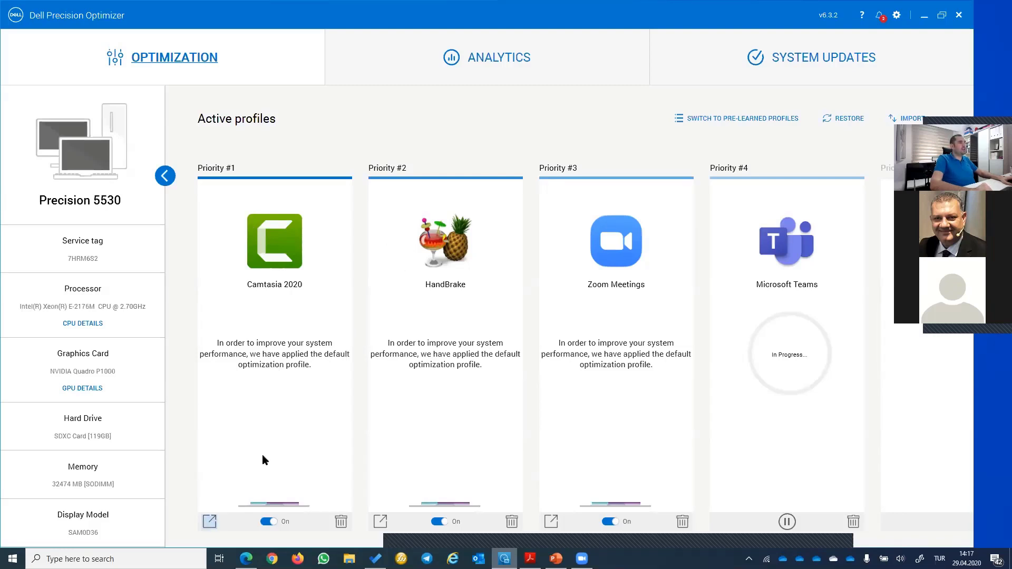
- Export the Camtasia 2020 optimization profile to the Desktop as camtasia2020 and check for the exported file in the profile import dialog
{"action": "scroll", "coordinate": [133, 162], "scroll_direction": "up", "scroll_amount": 10}
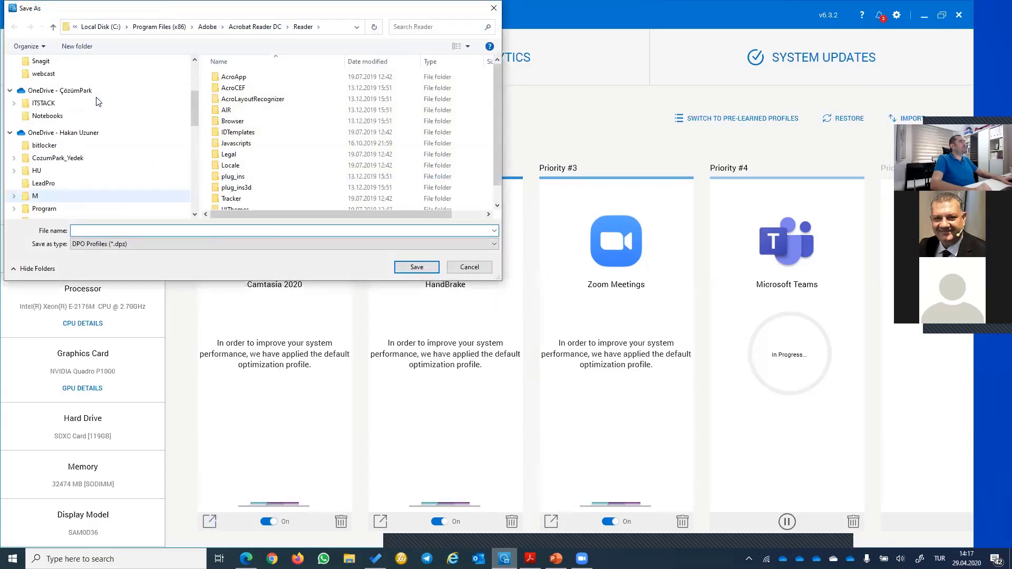
{"action": "left_click", "coordinate": [60, 83]}
{"action": "left_click", "coordinate": [82, 230]}
{"action": "type", "text": "camtasia"}
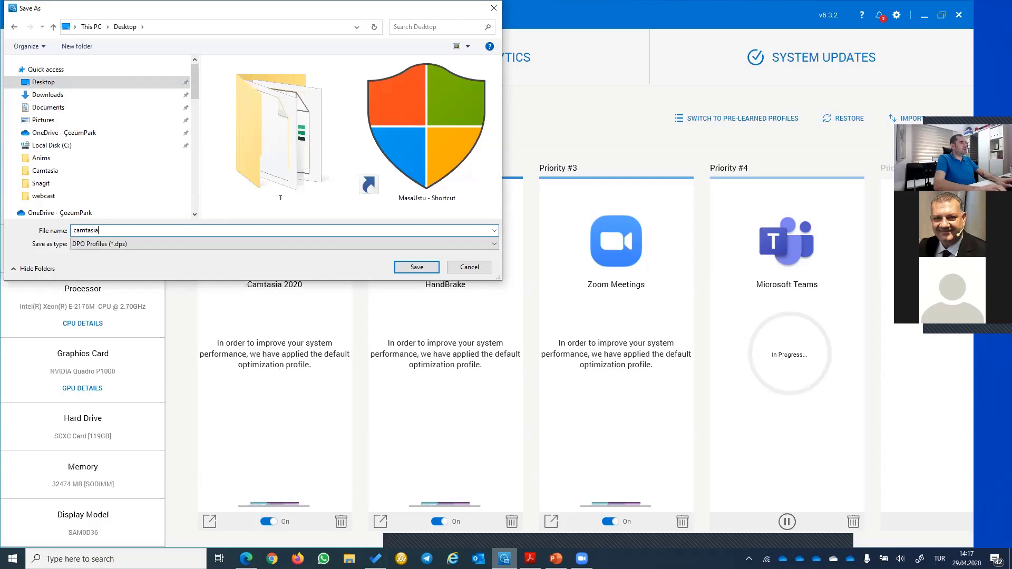
{"action": "type", "text": "2020"}
{"action": "key", "text": "Return"}
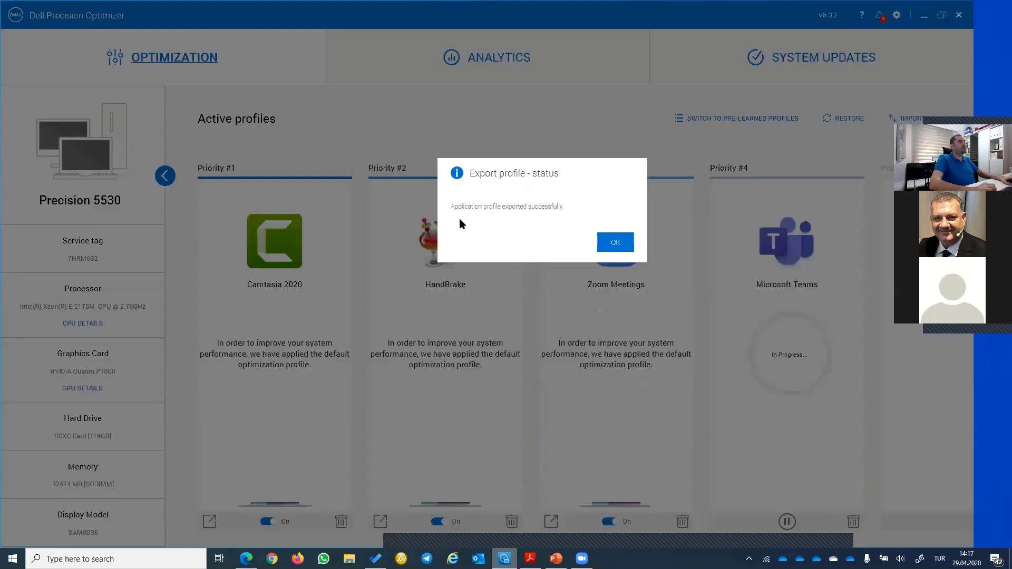
{"action": "left_click", "coordinate": [609, 238]}
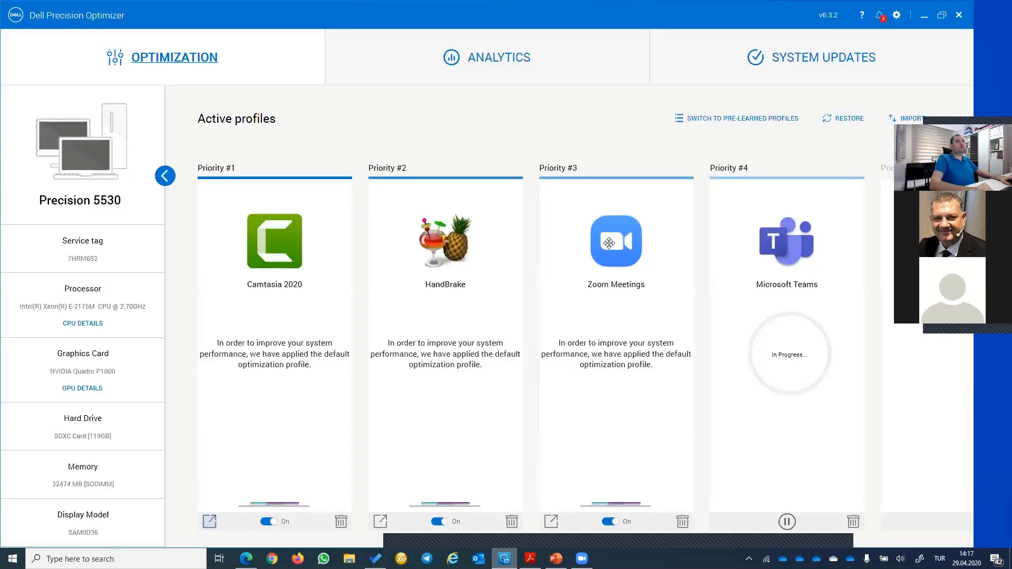
{"action": "left_click", "coordinate": [906, 120]}
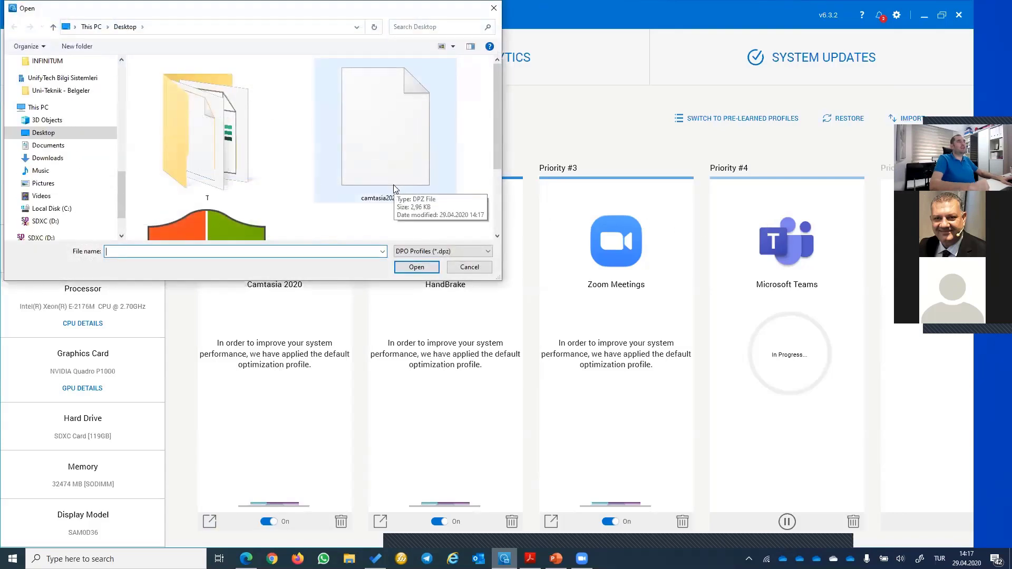
{"action": "left_click", "coordinate": [470, 267]}
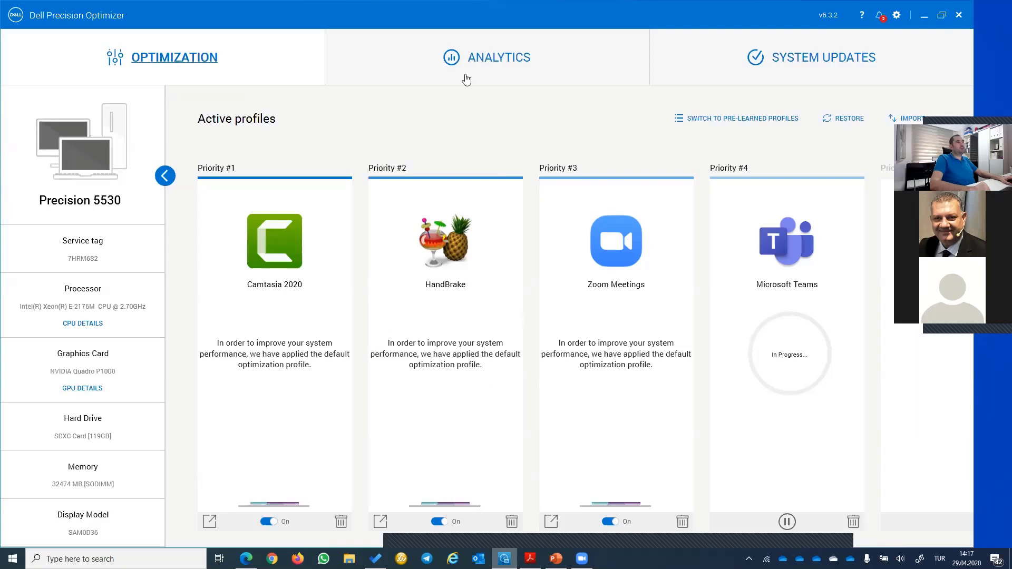
- Review the Workload Analysis report and examine the Realtek USB Audio error in the System Diagnostics report
{"action": "left_click", "coordinate": [483, 59]}
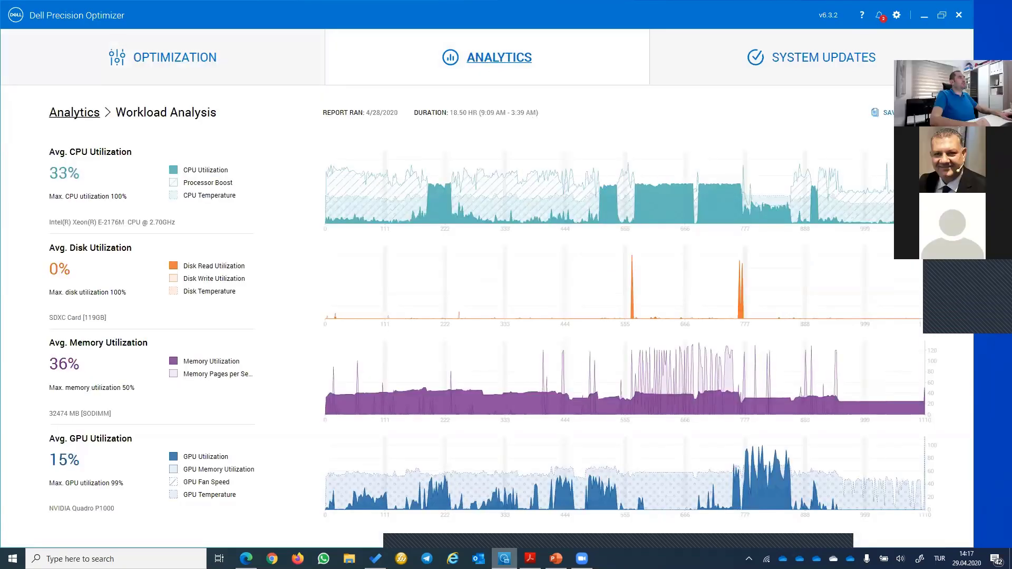
{"action": "left_click", "coordinate": [74, 113]}
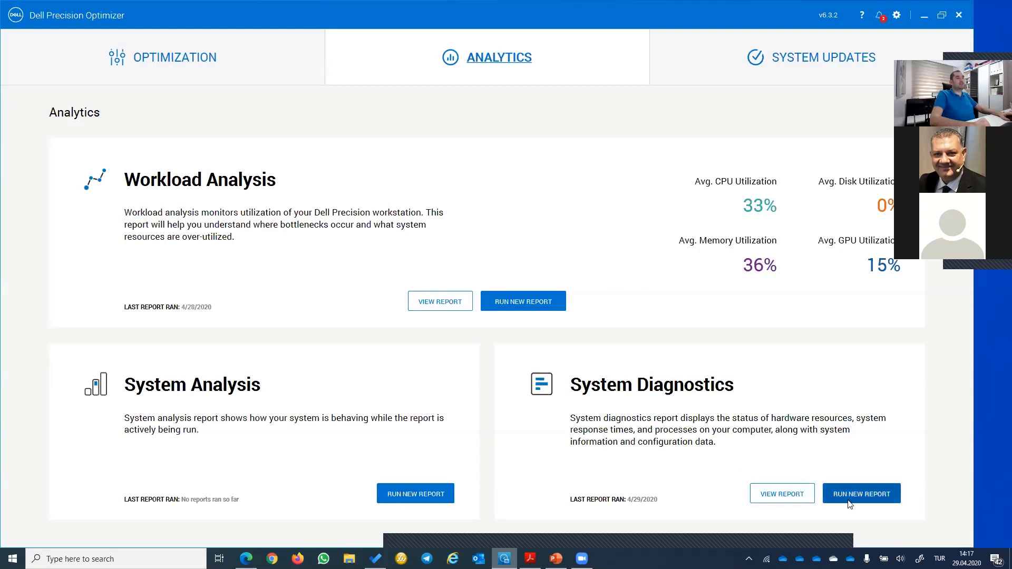
{"action": "left_click", "coordinate": [783, 494]}
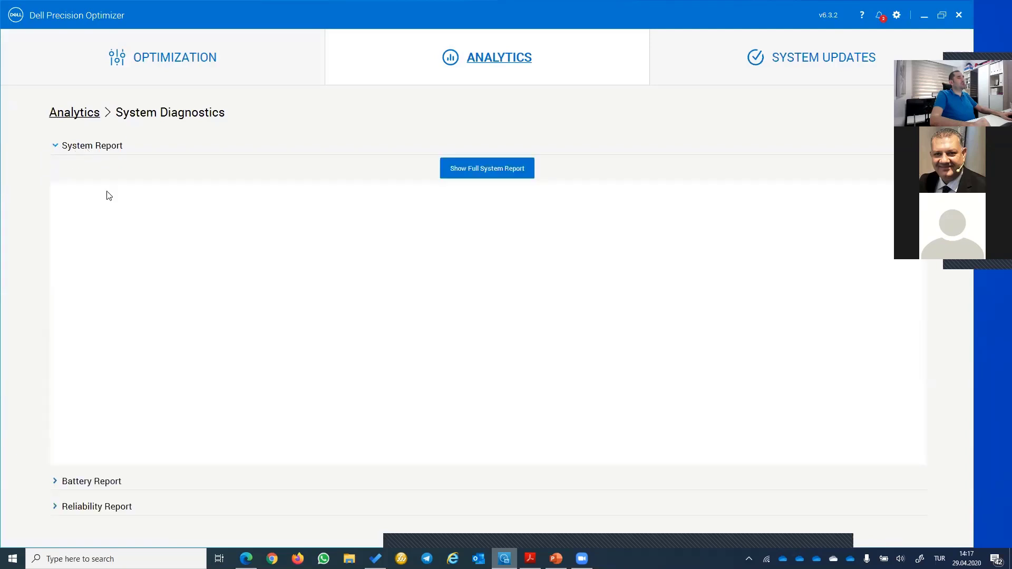
{"action": "left_click", "coordinate": [78, 150]}
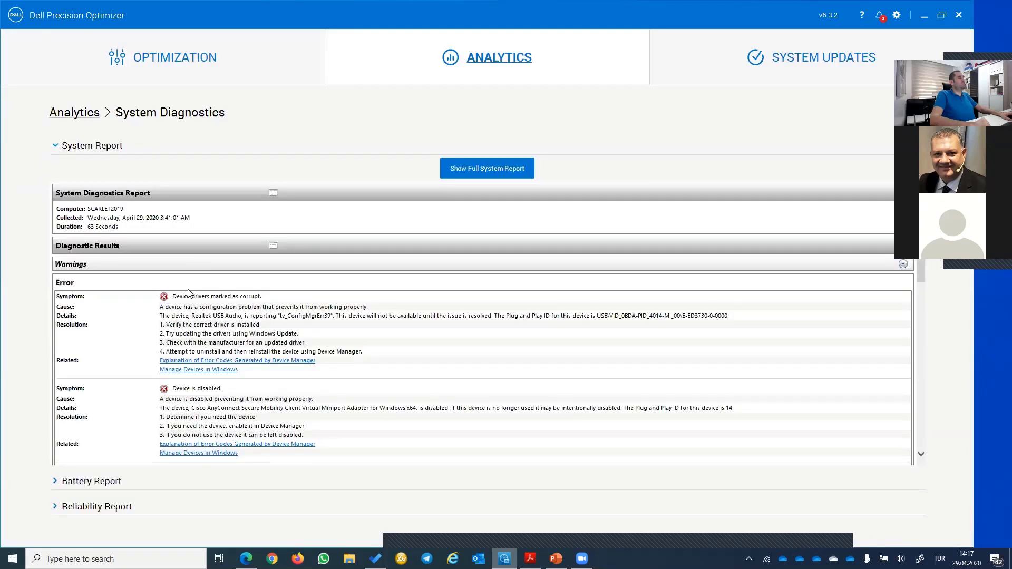
{"action": "left_click_drag", "start_coordinate": [192, 316], "coordinate": [277, 316]}
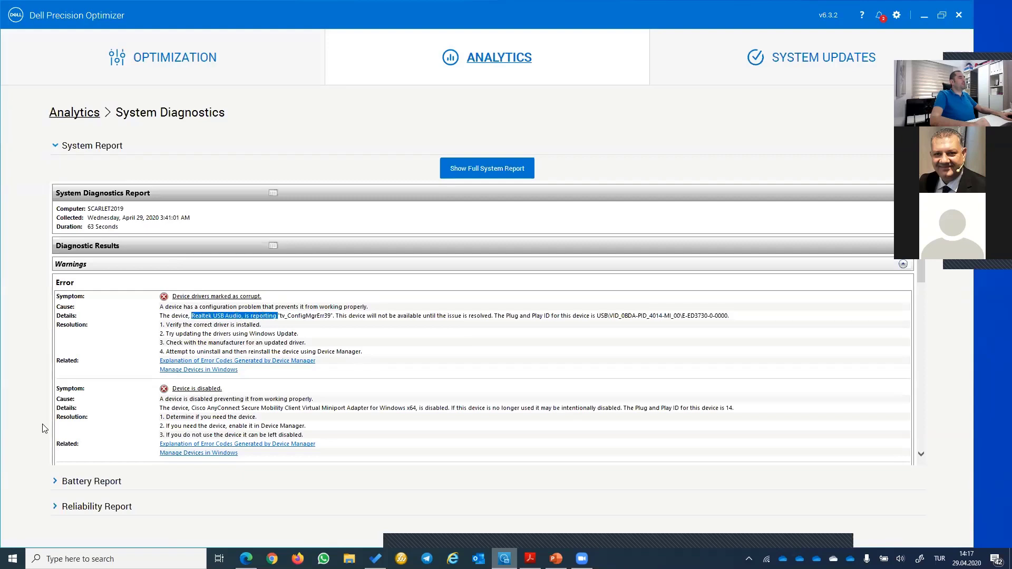
{"action": "right_click", "coordinate": [11, 556]}
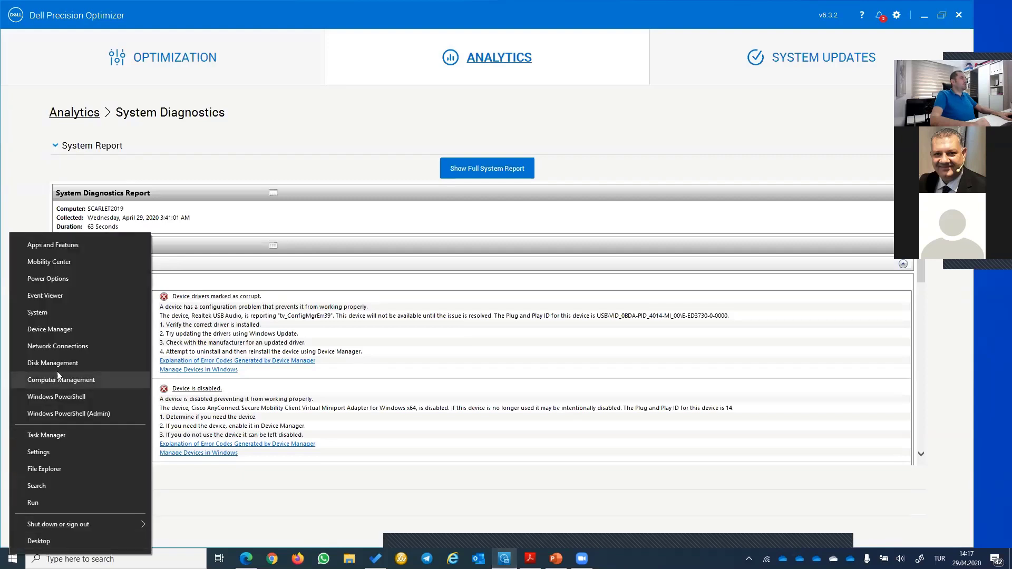
{"action": "left_click", "coordinate": [73, 364]}
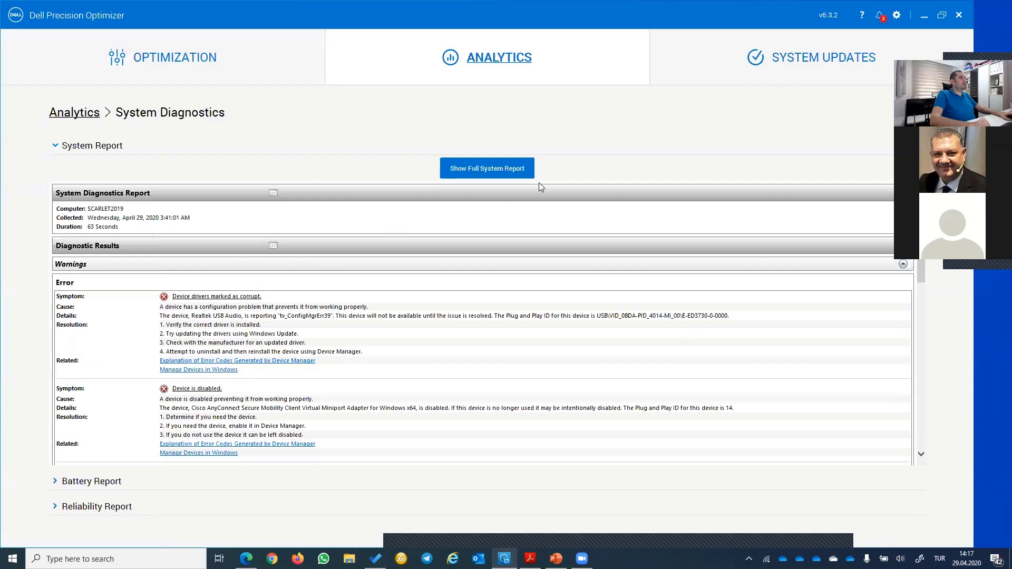
{"action": "left_click", "coordinate": [456, 58]}
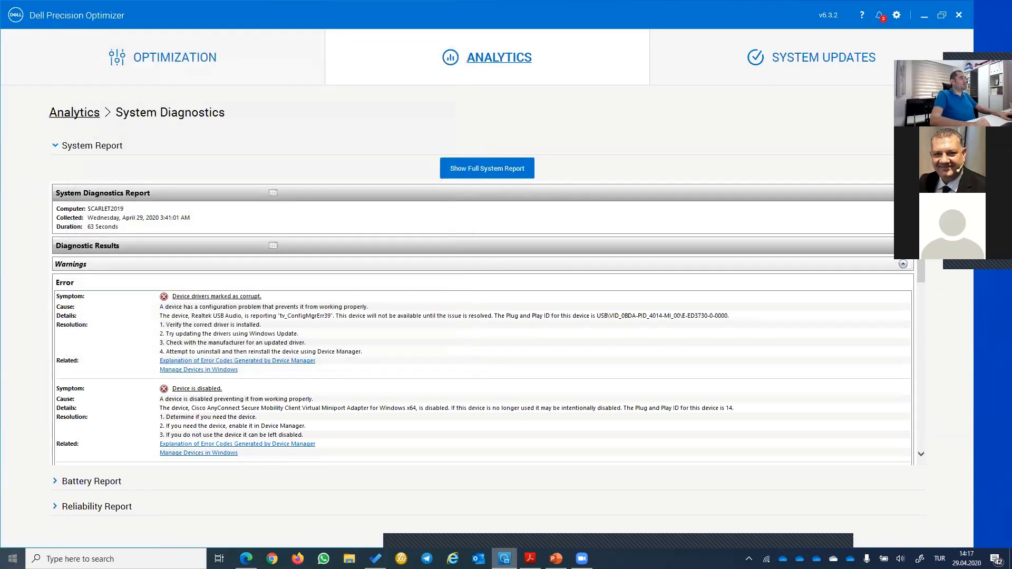
- Open Windows Device Manager and locate Realtek USB Audio under Sound, video and game controllers
{"action": "right_click", "coordinate": [11, 557]}
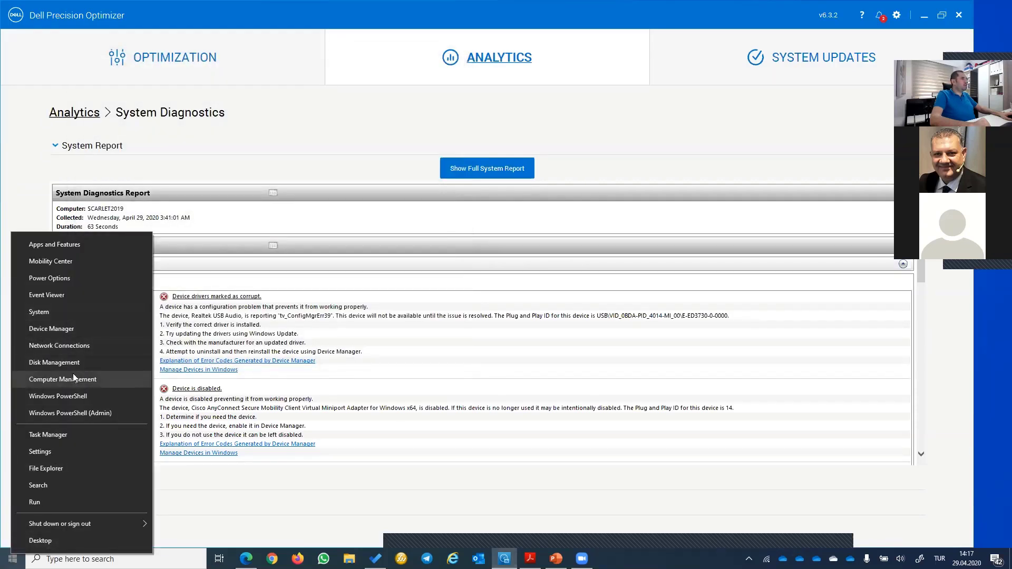
{"action": "left_click", "coordinate": [74, 328]}
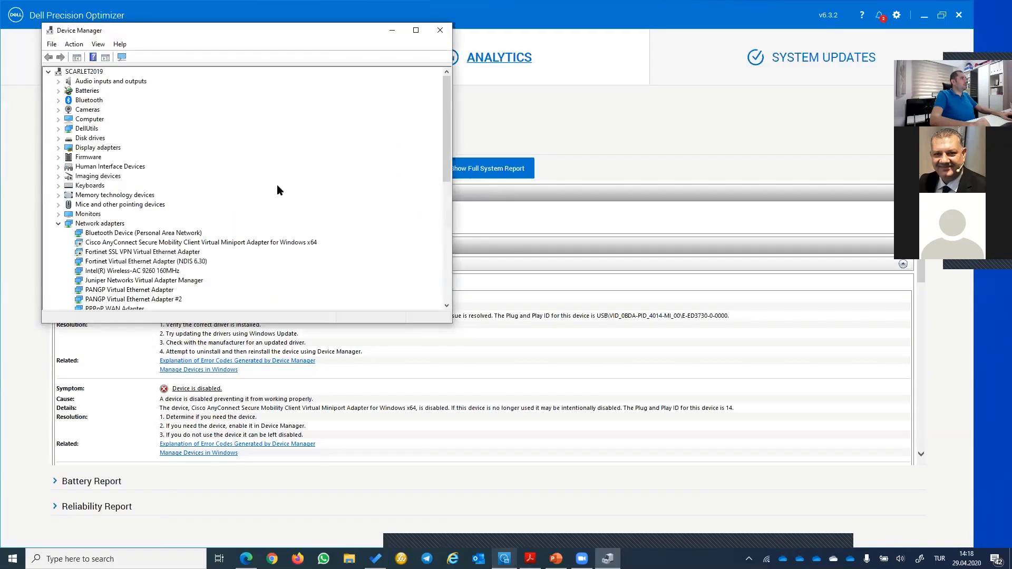
{"action": "scroll", "coordinate": [201, 196], "scroll_direction": "down", "scroll_amount": 10}
{"action": "left_click", "coordinate": [123, 252]}
{"action": "left_click_drag", "start_coordinate": [193, 29], "coordinate": [570, 58]}
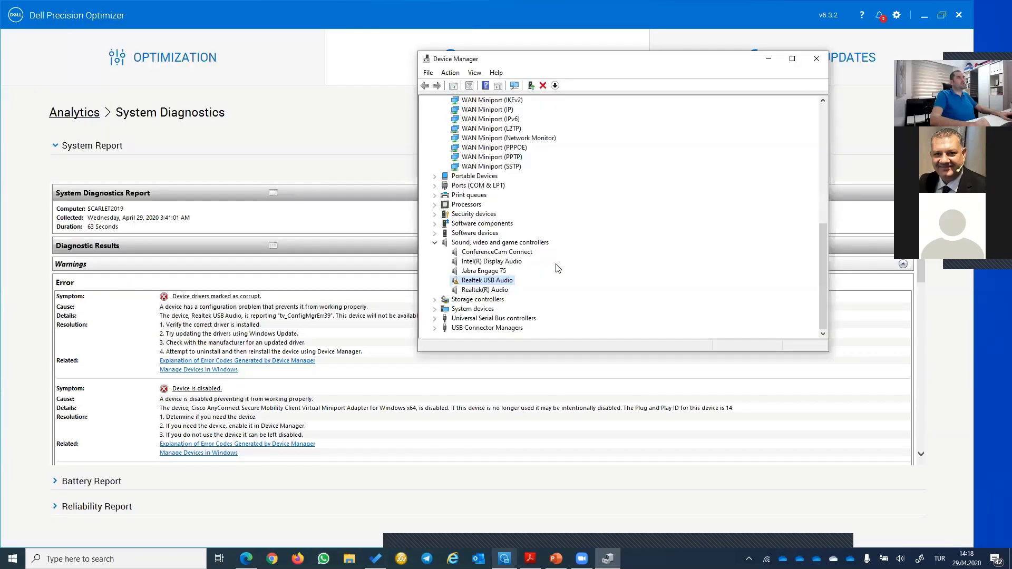
- Check the disabled Cisco AnyConnect and Fortinet SSL VPN adapters in Device Manager against the System Report errors, and close Device Manager
{"action": "left_click", "coordinate": [247, 411]}
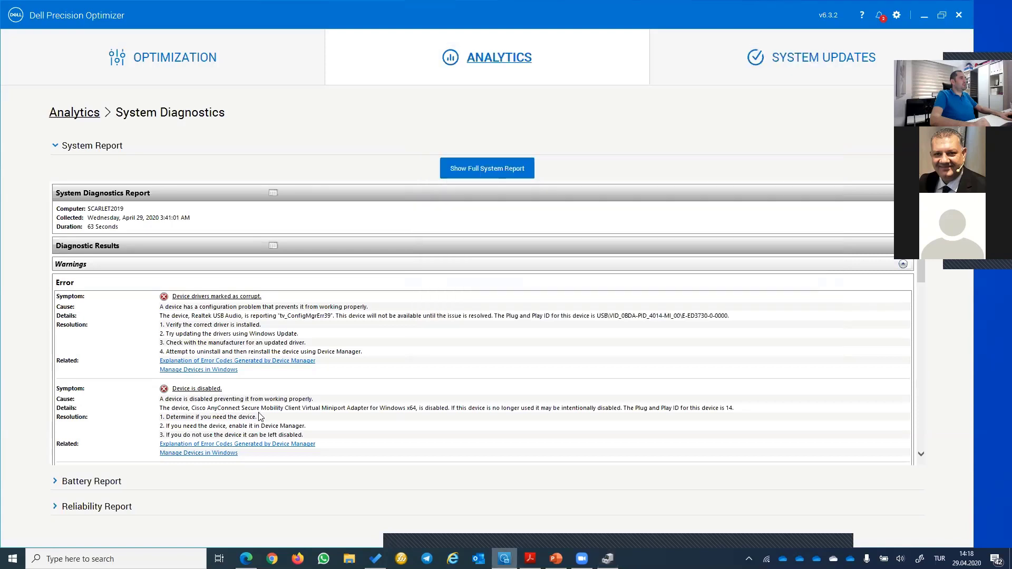
{"action": "scroll", "coordinate": [264, 424], "scroll_direction": "down", "scroll_amount": 3}
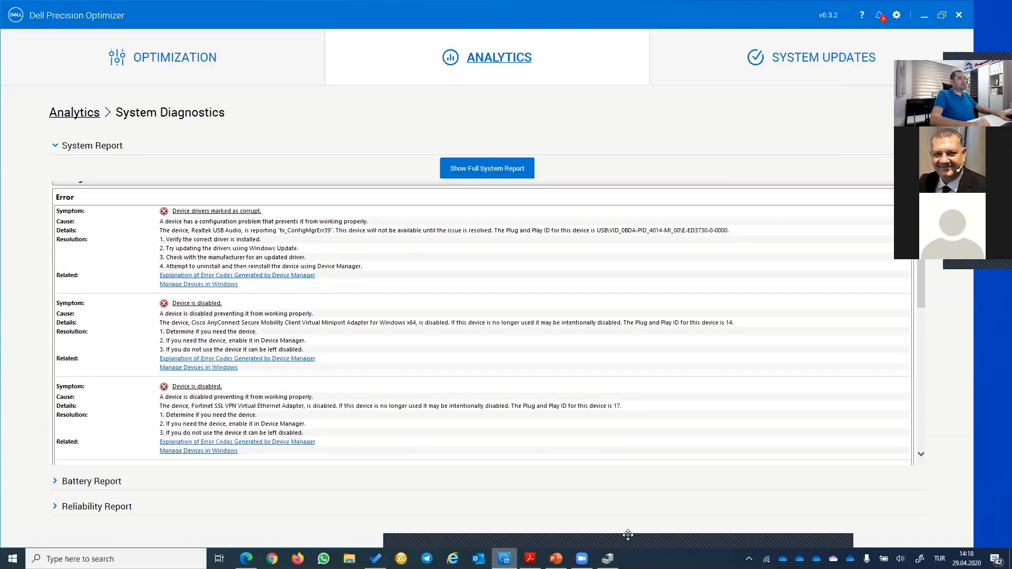
{"action": "key", "text": "alt+Tab"}
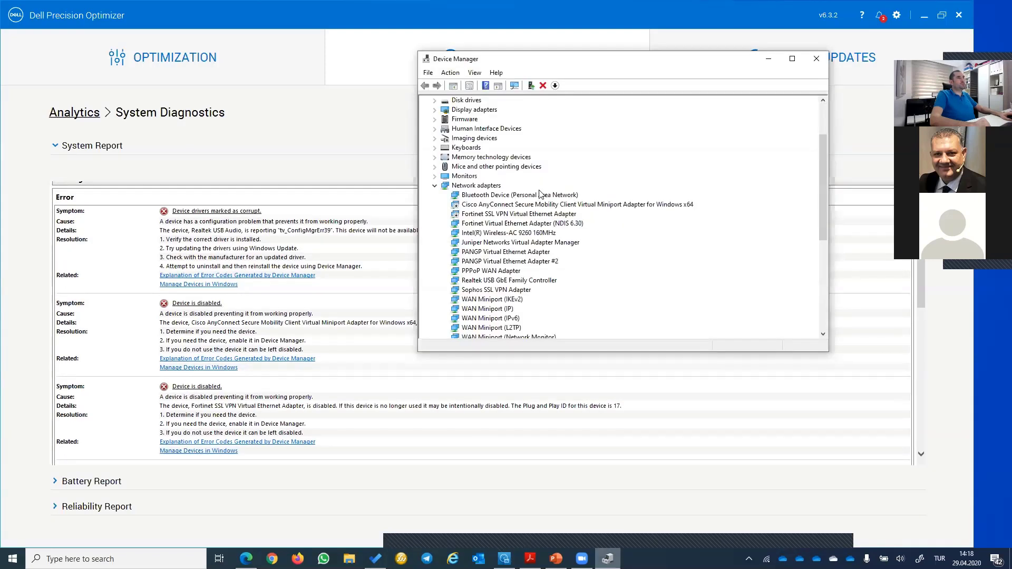
{"action": "left_click", "coordinate": [476, 205]}
{"action": "left_click", "coordinate": [477, 212]}
{"action": "left_click", "coordinate": [477, 205]}
{"action": "left_click", "coordinate": [477, 212]}
{"action": "left_click", "coordinate": [477, 205]}
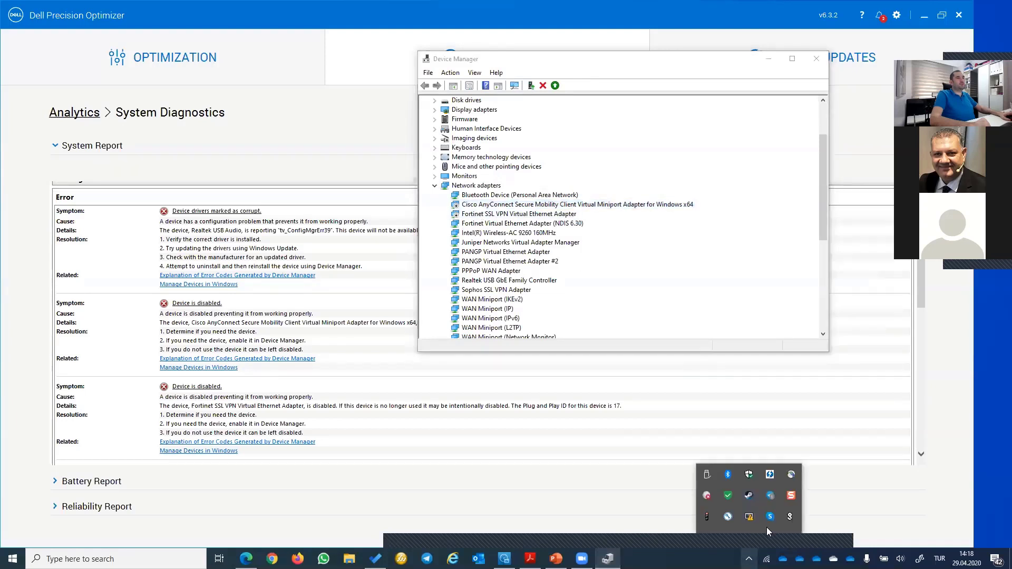
{"action": "left_click", "coordinate": [816, 59]}
{"action": "scroll", "coordinate": [222, 271], "scroll_direction": "down", "scroll_amount": 5}
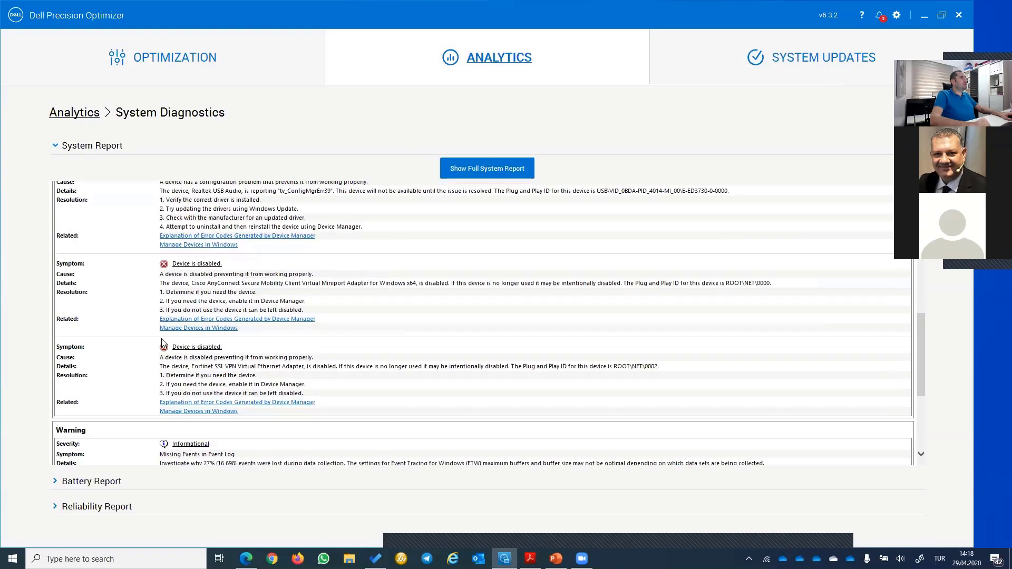
- Open the Battery Report and review the installed battery details, recent usage and battery drain records
{"action": "left_click", "coordinate": [61, 482]}
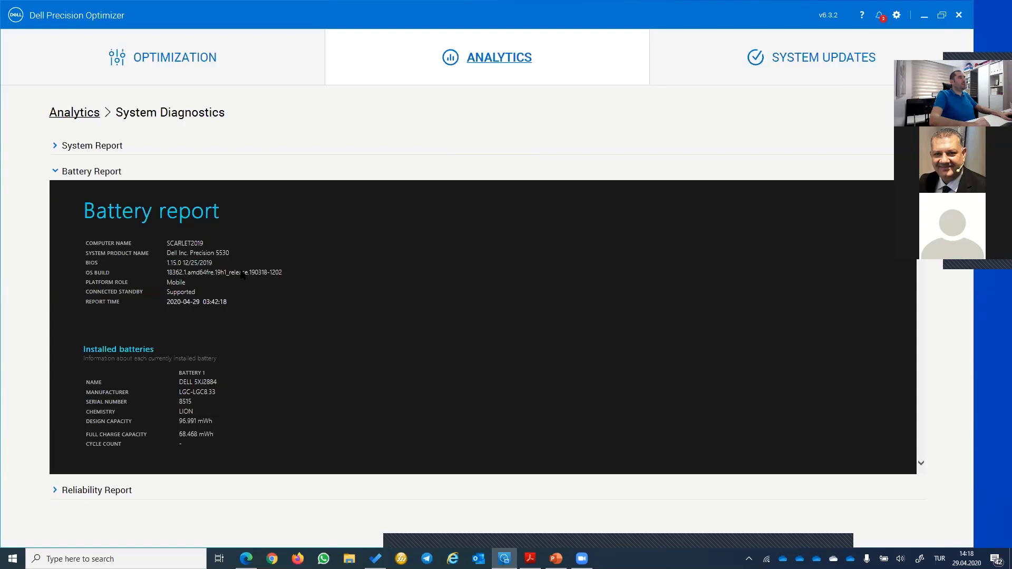
{"action": "scroll", "coordinate": [316, 272], "scroll_direction": "down", "scroll_amount": 4}
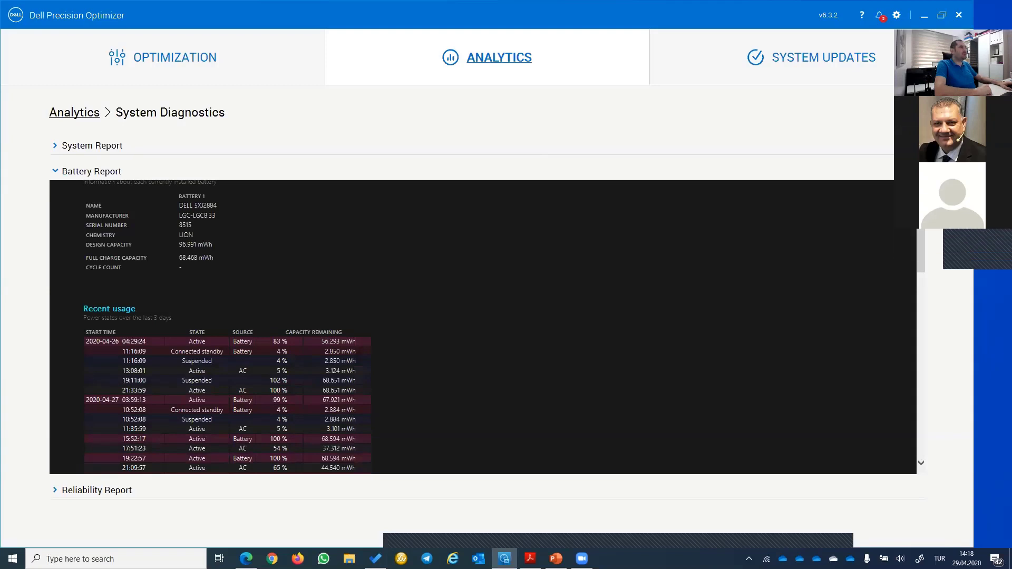
{"action": "scroll", "coordinate": [196, 316], "scroll_direction": "down", "scroll_amount": 2}
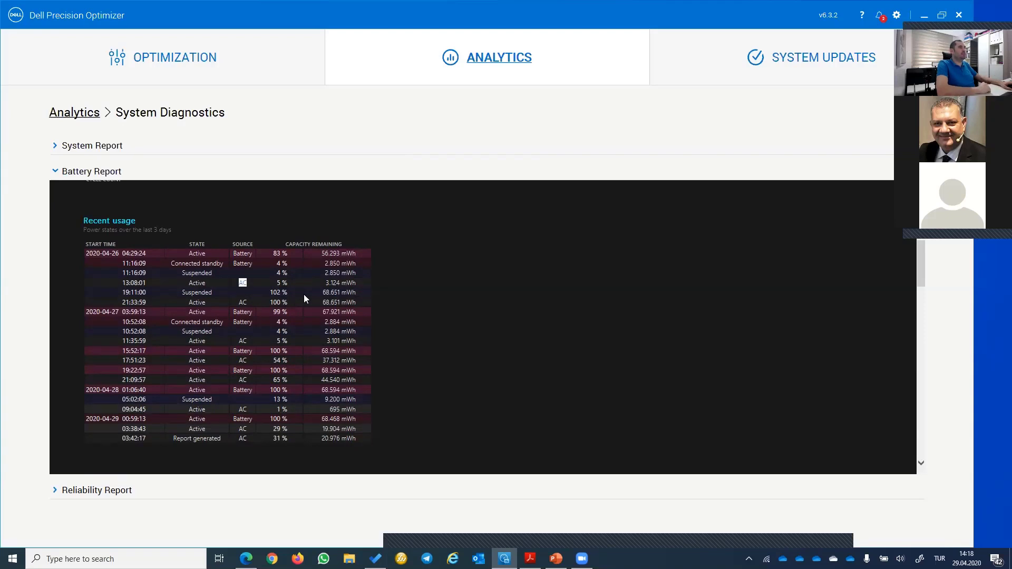
{"action": "scroll", "coordinate": [304, 295], "scroll_direction": "down", "scroll_amount": 4}
{"action": "scroll", "coordinate": [366, 286], "scroll_direction": "down", "scroll_amount": 10}
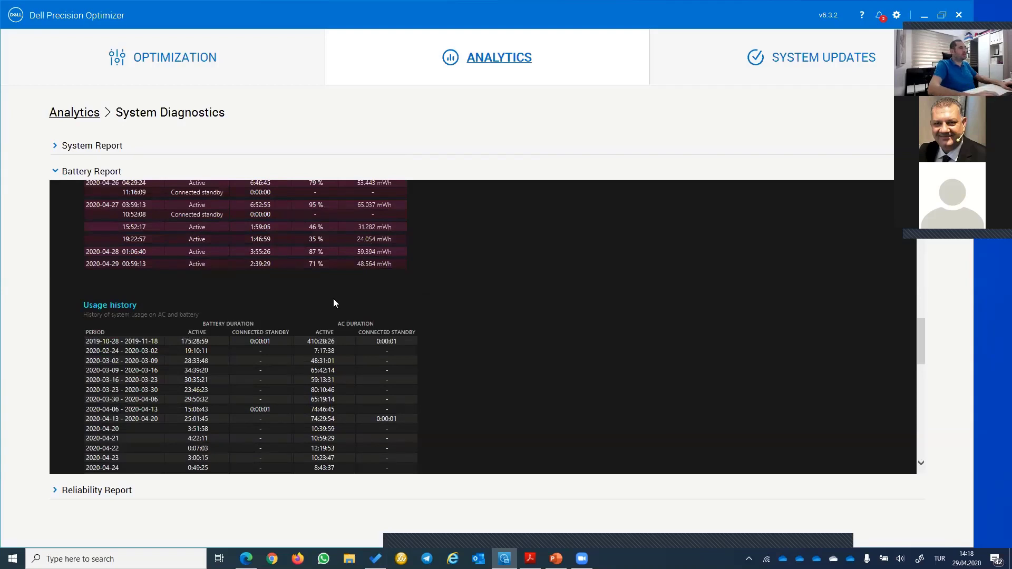
- Compare the active battery and AC durations for 2020-04-25 through 2020-04-28 in the Battery Report's Usage history
{"action": "scroll", "coordinate": [327, 293], "scroll_direction": "down", "scroll_amount": 1}
{"action": "scroll", "coordinate": [313, 279], "scroll_direction": "down", "scroll_amount": 1}
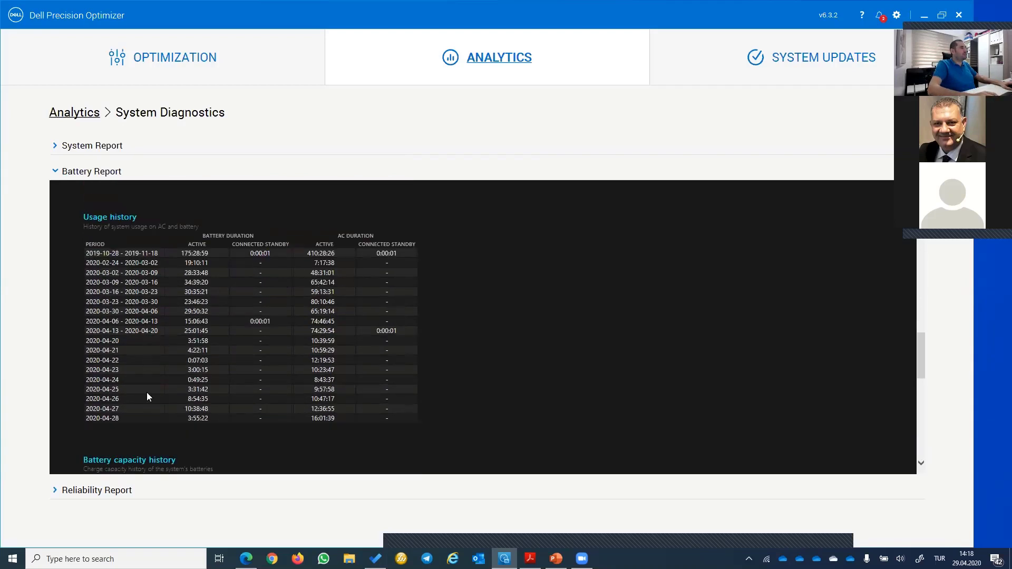
{"action": "left_click_drag", "start_coordinate": [189, 422], "coordinate": [214, 423]}
{"action": "left_click_drag", "start_coordinate": [187, 245], "coordinate": [210, 244]}
{"action": "left_click_drag", "start_coordinate": [308, 419], "coordinate": [333, 421]}
{"action": "left_click_drag", "start_coordinate": [336, 235], "coordinate": [375, 236]}
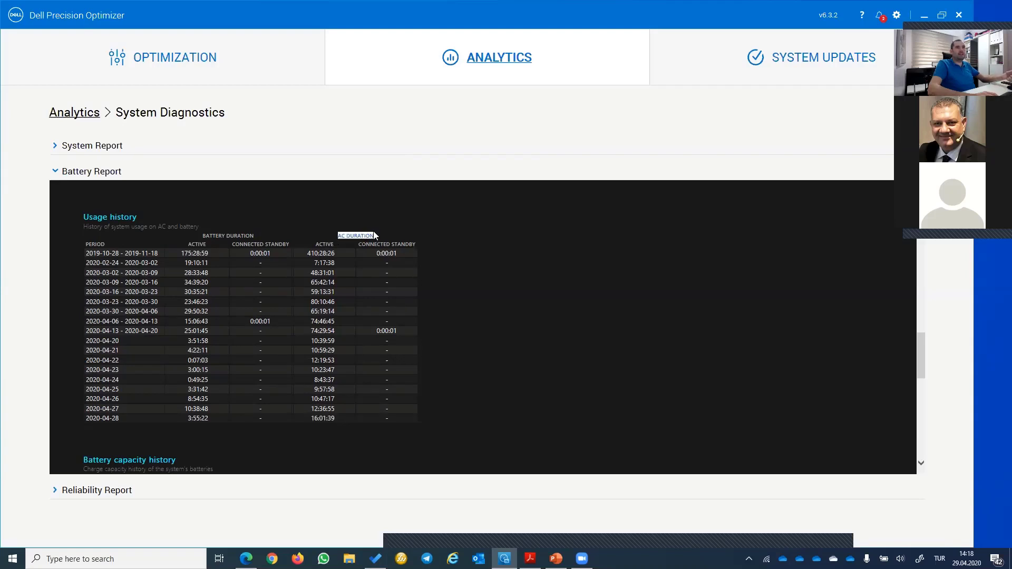
{"action": "left_click_drag", "start_coordinate": [186, 419], "coordinate": [333, 426]}
{"action": "left_click_drag", "start_coordinate": [192, 410], "coordinate": [343, 414]}
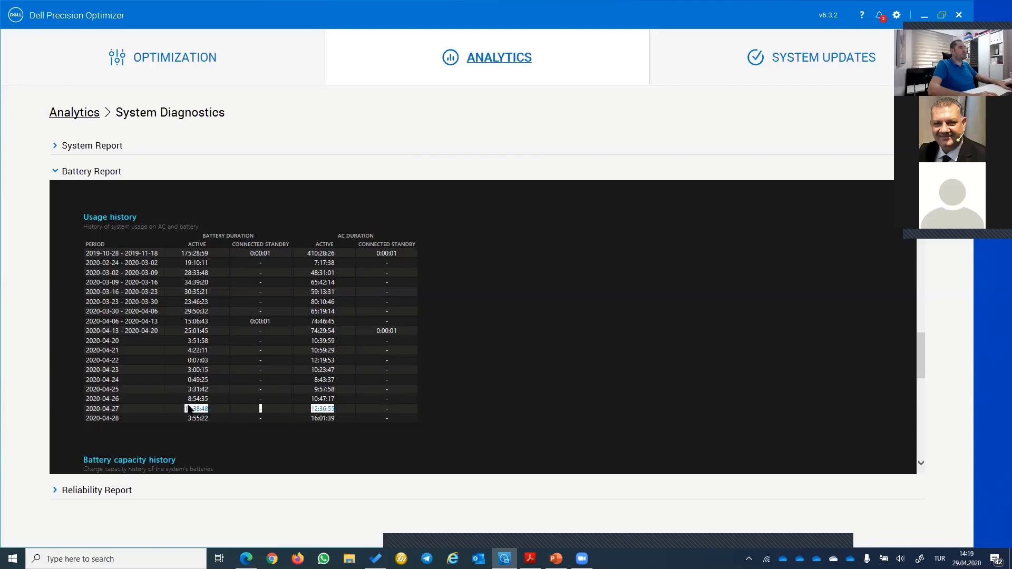
{"action": "left_click_drag", "start_coordinate": [187, 402], "coordinate": [334, 401]}
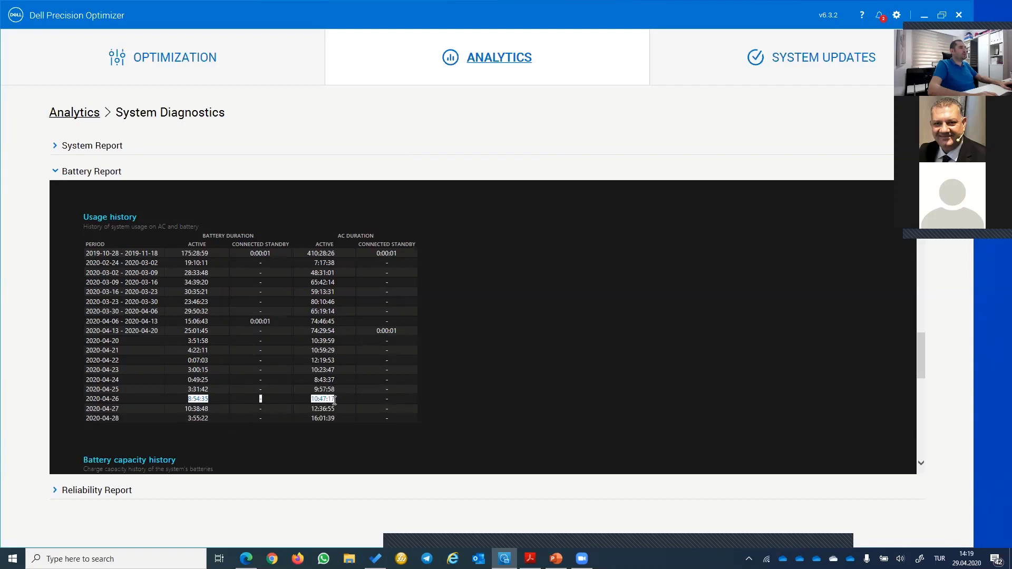
{"action": "left_click_drag", "start_coordinate": [180, 391], "coordinate": [327, 389]}
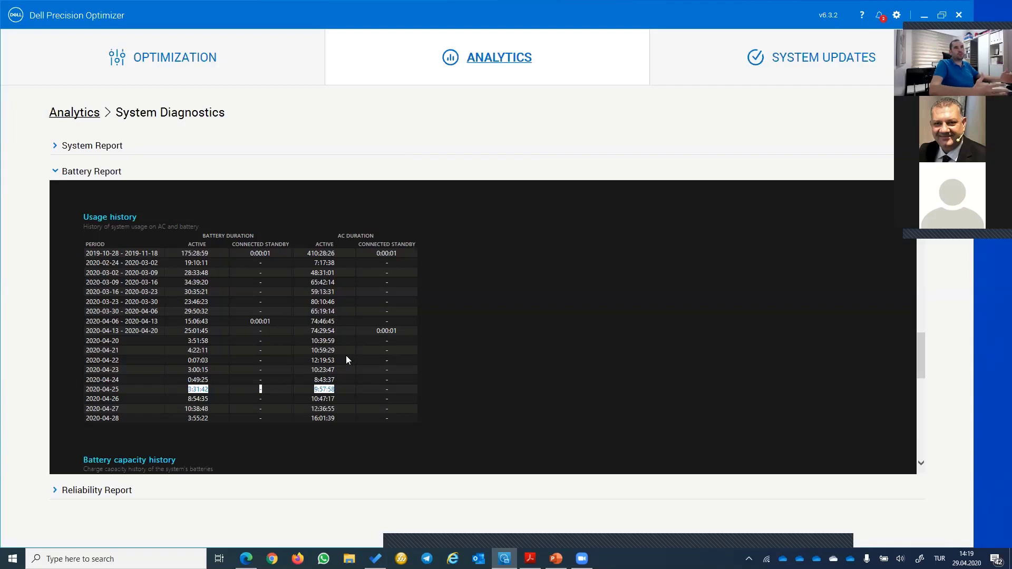
- Compare full charge capacity with design capacity in the Battery capacity history, from the 2019-10-28 period to 2020-04-28
{"action": "scroll", "coordinate": [347, 360], "scroll_direction": "down", "scroll_amount": 5}
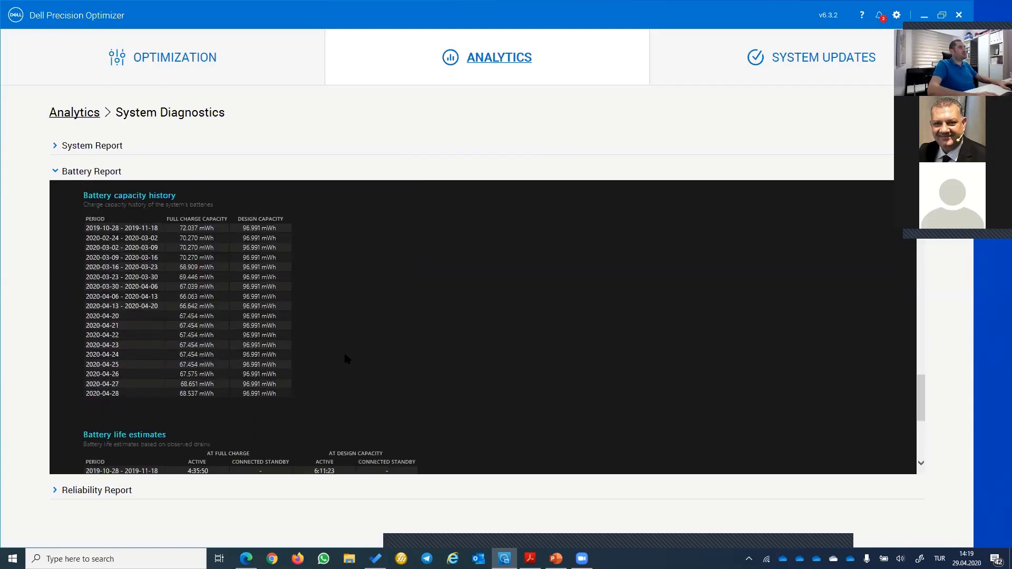
{"action": "scroll", "coordinate": [320, 273], "scroll_direction": "up", "scroll_amount": 1}
{"action": "left_click_drag", "start_coordinate": [179, 272], "coordinate": [220, 273]}
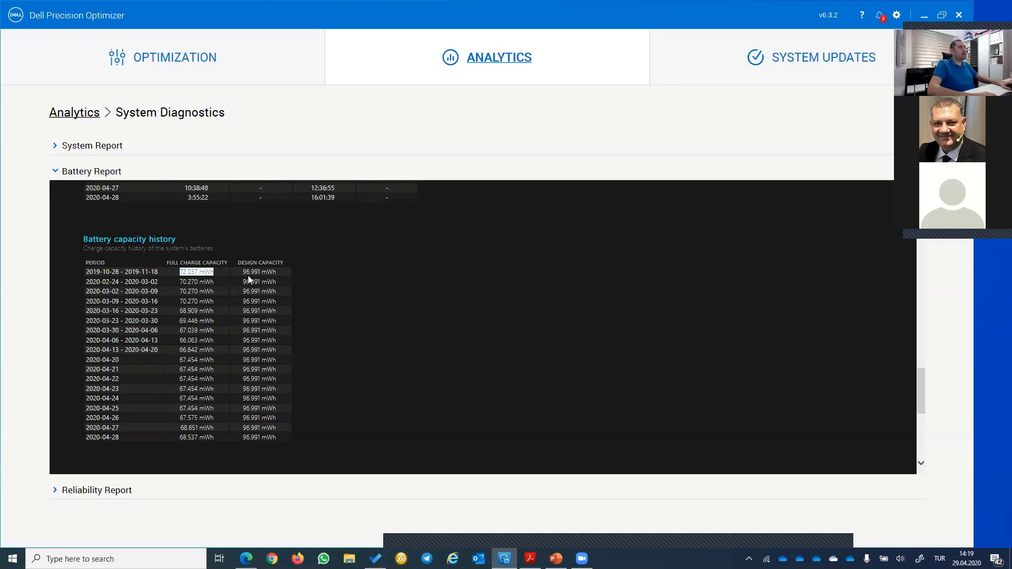
{"action": "left_click_drag", "start_coordinate": [242, 272], "coordinate": [274, 273]}
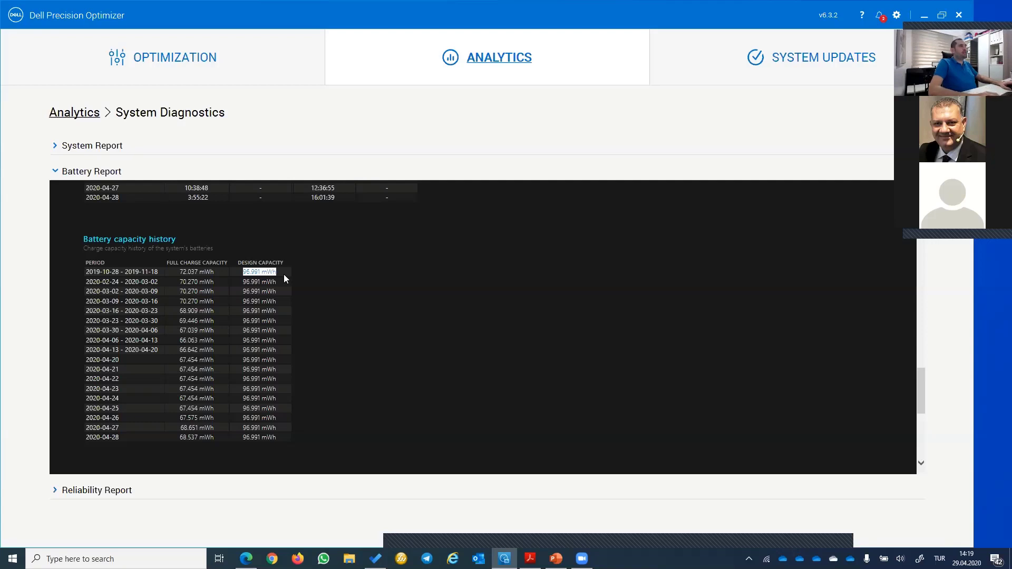
{"action": "left_click", "coordinate": [191, 270]}
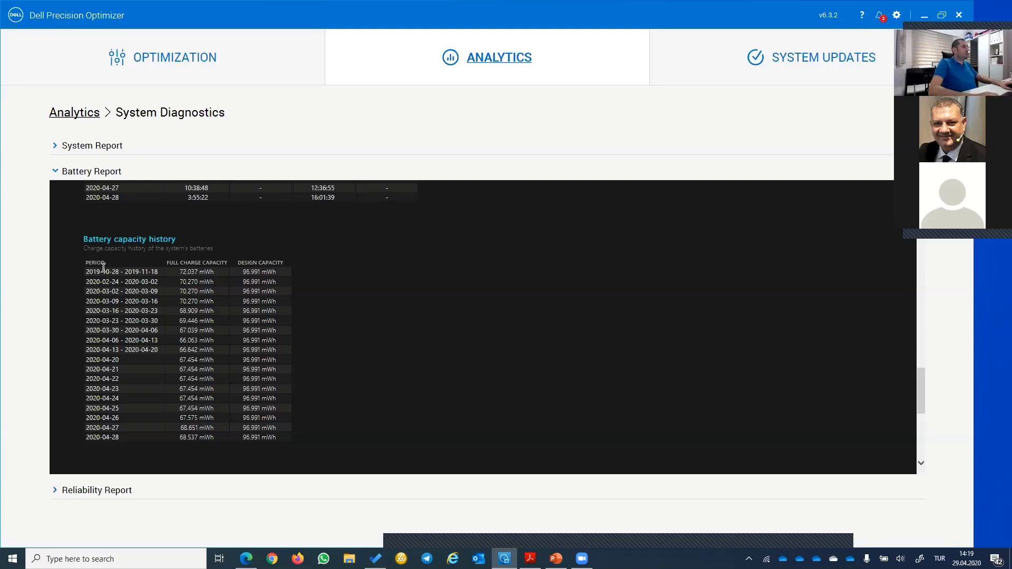
{"action": "left_click_drag", "start_coordinate": [88, 270], "coordinate": [199, 282]}
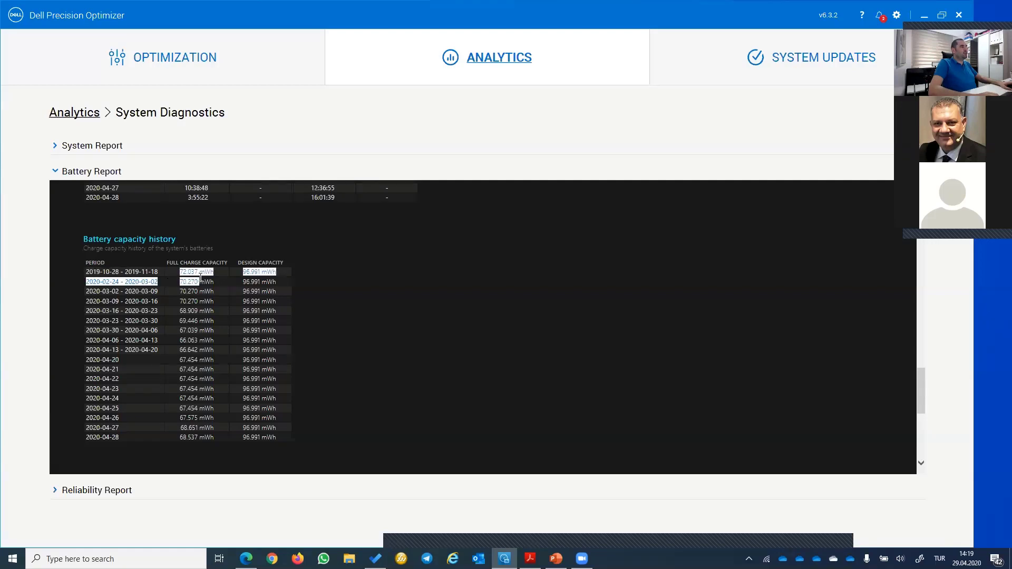
{"action": "left_click_drag", "start_coordinate": [180, 437], "coordinate": [215, 439]}
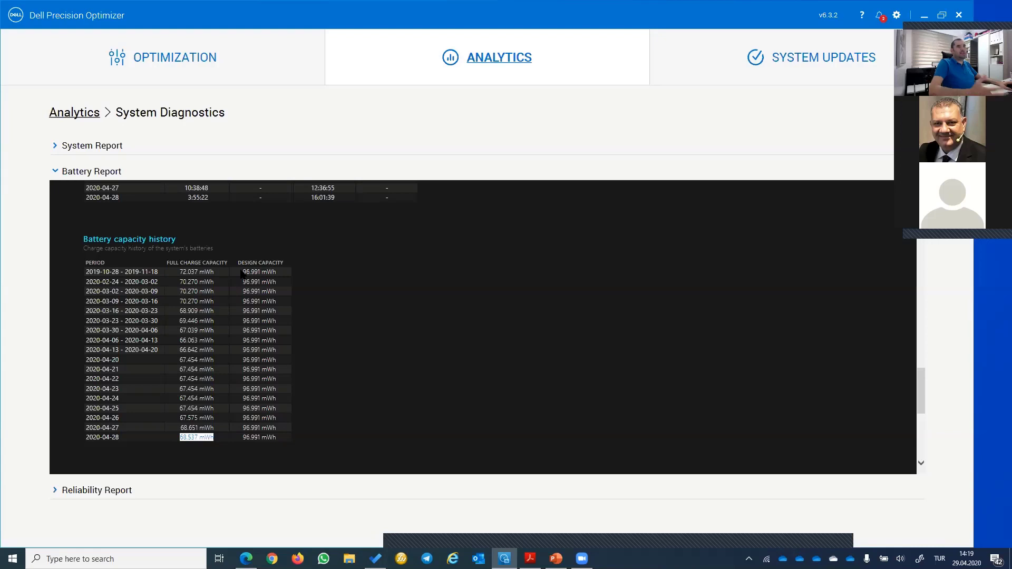
{"action": "left_click_drag", "start_coordinate": [242, 272], "coordinate": [276, 271]}
{"action": "left_click_drag", "start_coordinate": [179, 438], "coordinate": [217, 438]}
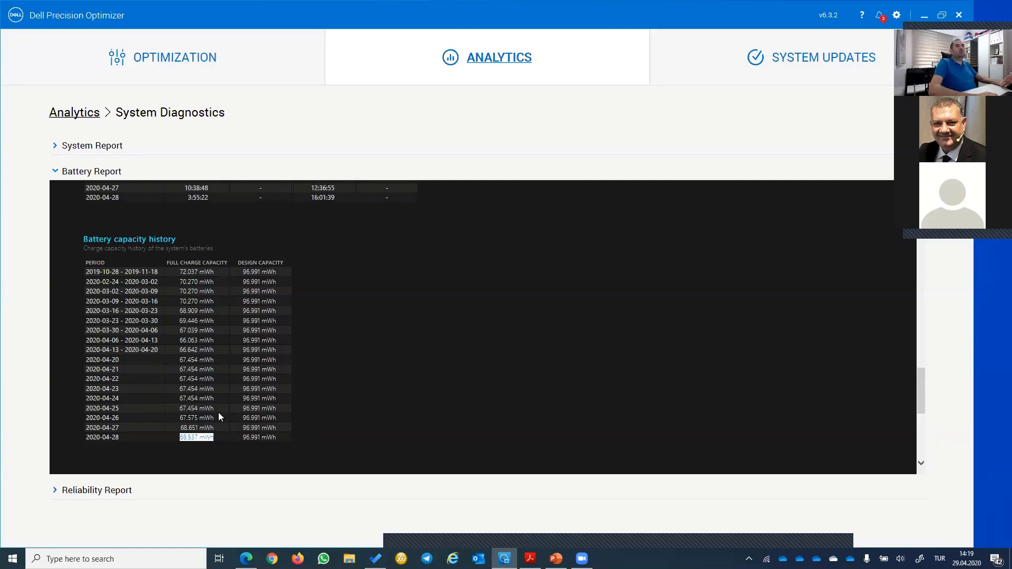
{"action": "scroll", "coordinate": [300, 301], "scroll_direction": "down", "scroll_amount": 3}
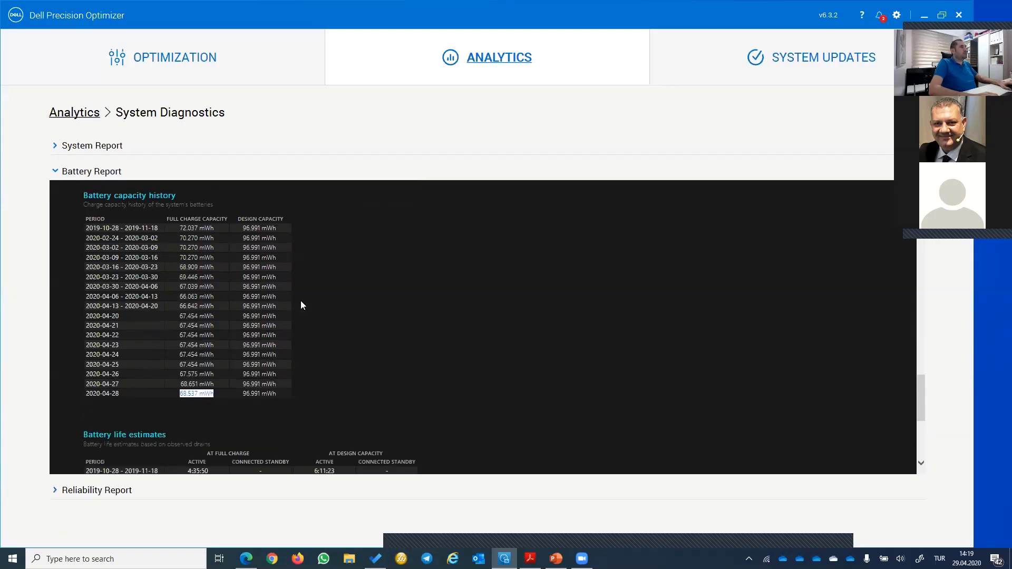
{"action": "scroll", "coordinate": [301, 302], "scroll_direction": "up", "scroll_amount": 3}
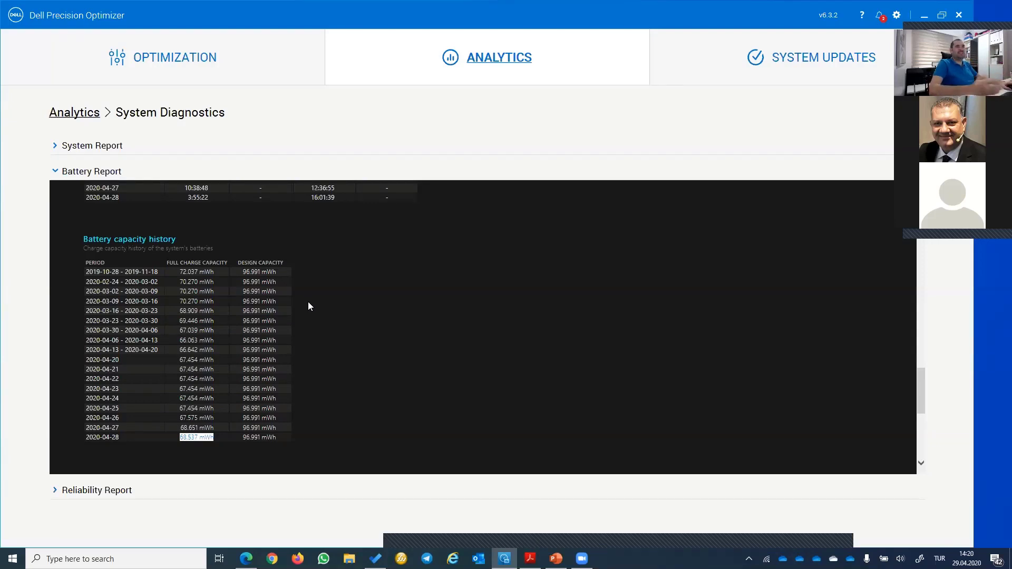
- Review the Battery life estimates at full charge and design capacity, and collapse the Battery Report
{"action": "scroll", "coordinate": [309, 306], "scroll_direction": "down", "scroll_amount": 8}
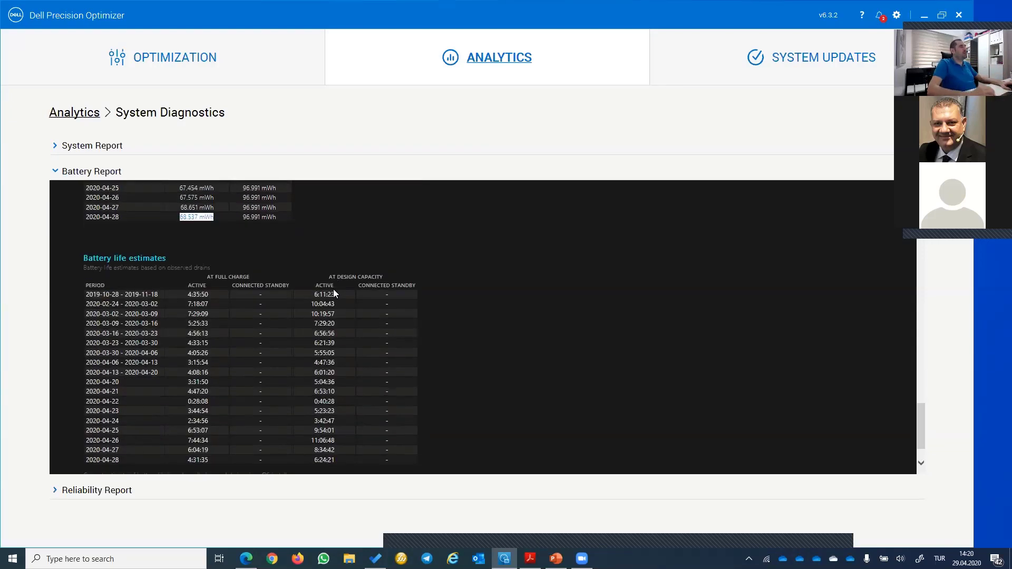
{"action": "scroll", "coordinate": [333, 290], "scroll_direction": "down", "scroll_amount": 2}
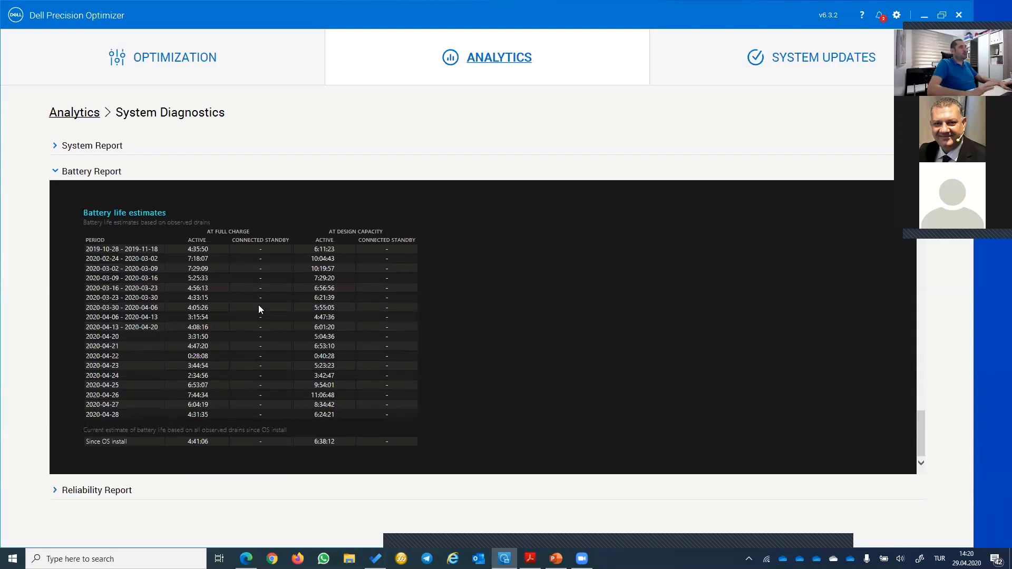
{"action": "scroll", "coordinate": [259, 309], "scroll_direction": "up", "scroll_amount": 6}
{"action": "left_click", "coordinate": [57, 171]}
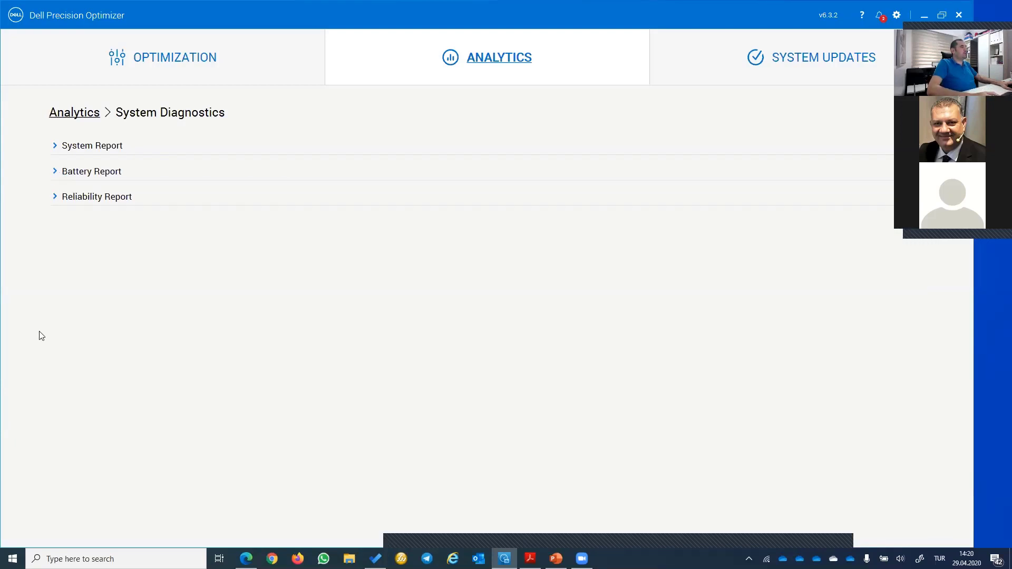
- Open the Reliability Report and examine the critical, warning and informational events for 10.04.2020
{"action": "left_click", "coordinate": [55, 196]}
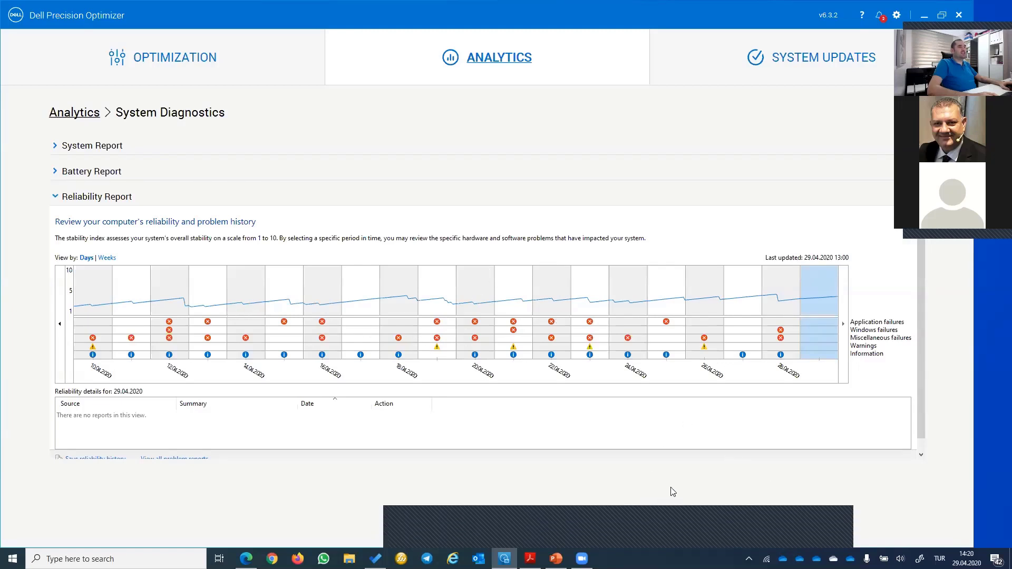
{"action": "left_click", "coordinate": [93, 347]}
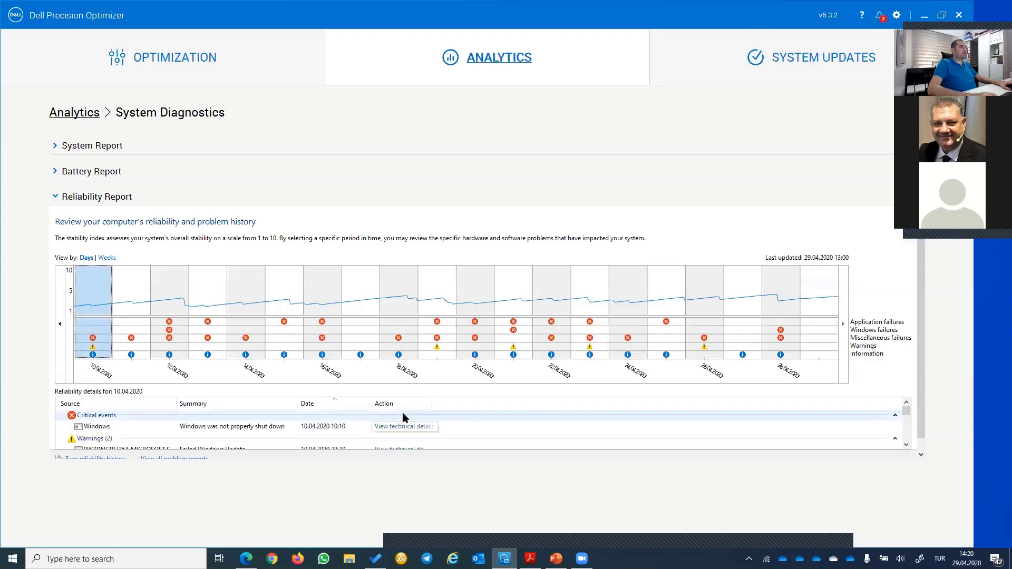
{"action": "scroll", "coordinate": [404, 418], "scroll_direction": "down", "scroll_amount": 1}
{"action": "scroll", "coordinate": [242, 435], "scroll_direction": "down", "scroll_amount": 1}
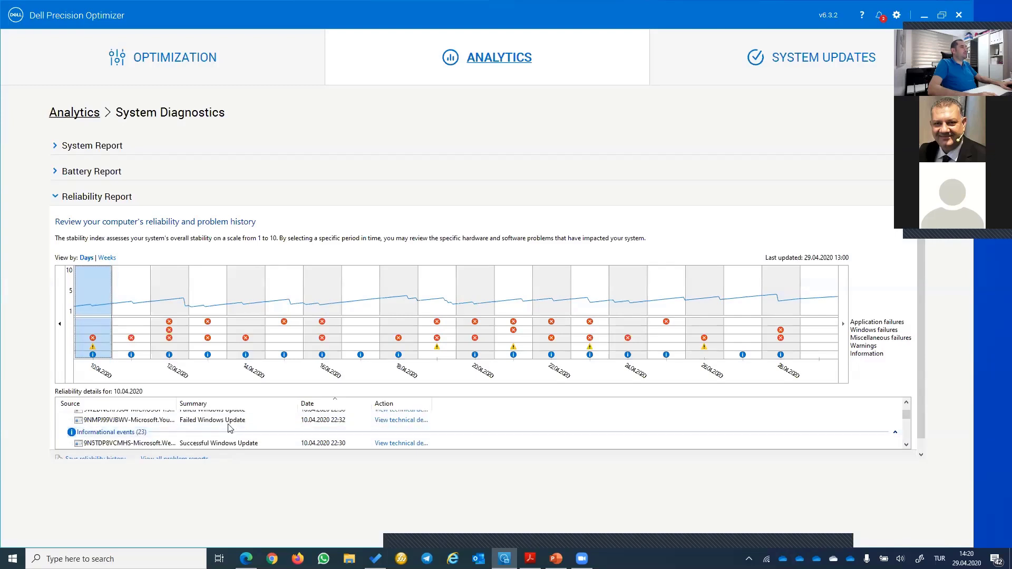
{"action": "scroll", "coordinate": [255, 431], "scroll_direction": "down", "scroll_amount": 2}
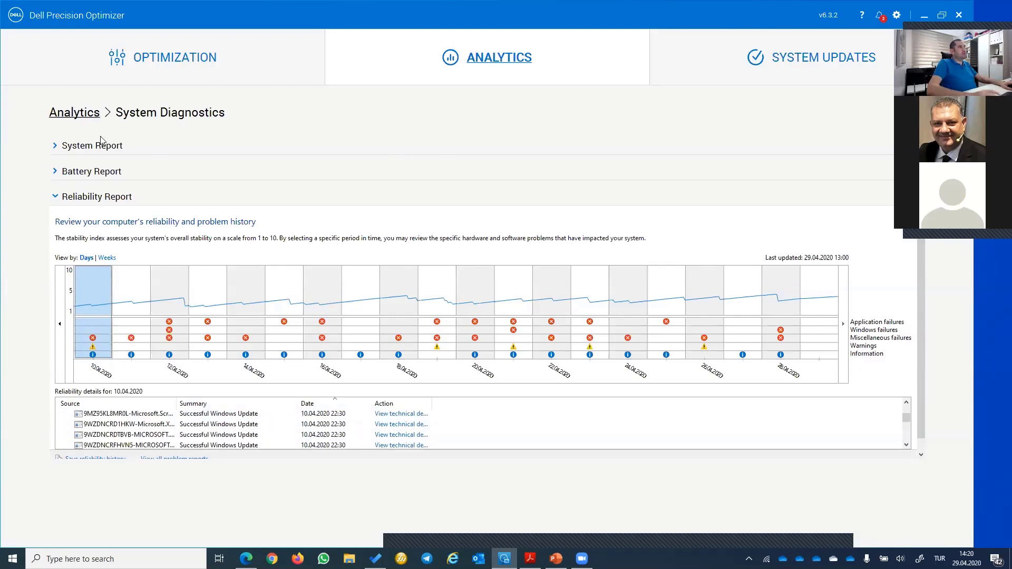
- Return to the Analytics overview and view the existing Workload Analysis report to examine its utilization graphs
{"action": "left_click", "coordinate": [75, 112]}
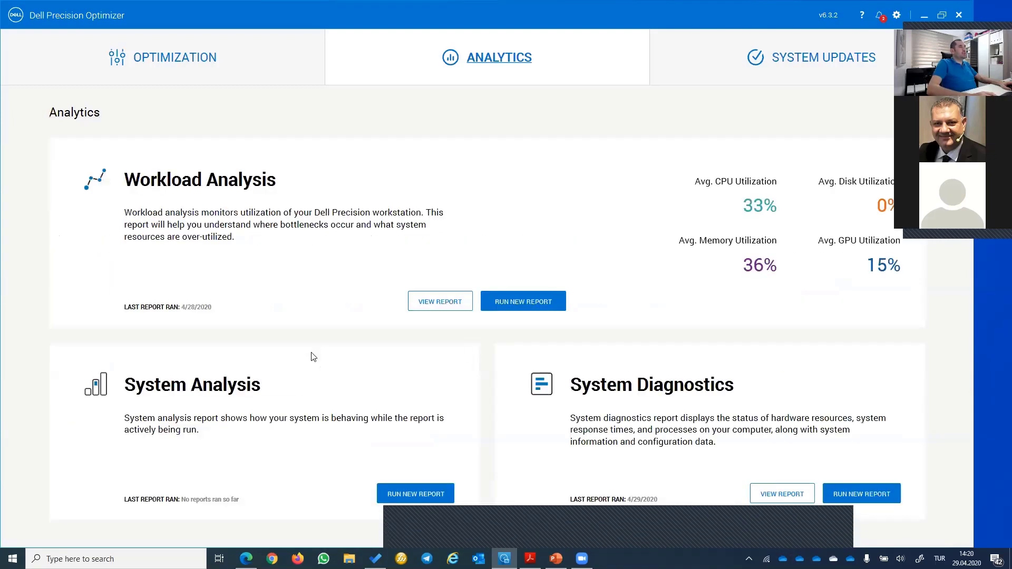
{"action": "left_click", "coordinate": [452, 307]}
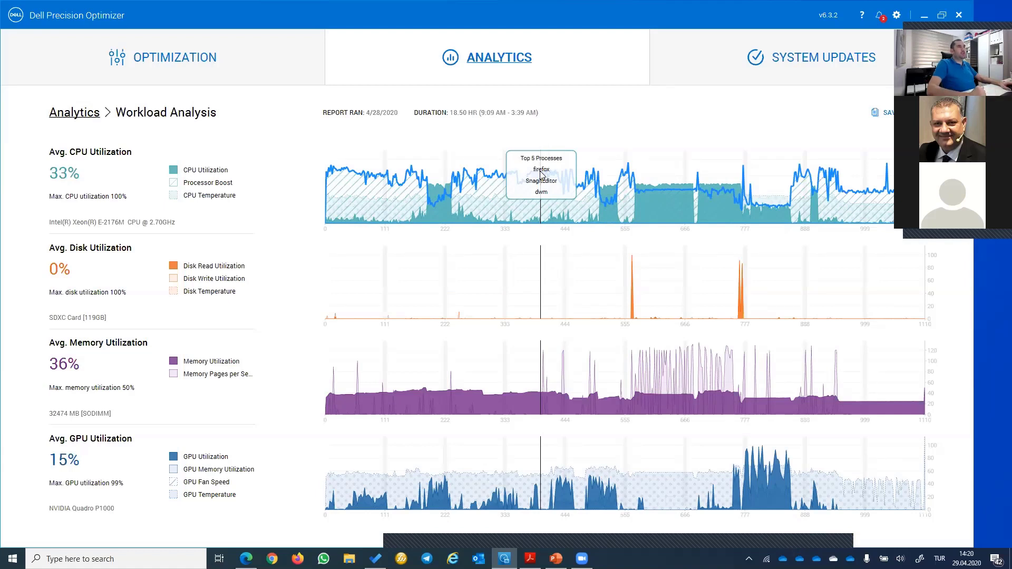
- Switch to dell-precision-optimizer_ru.pdf in Acrobat Reader and examine the architecture sections through the Figure 6 Enterprise Feature diagram on page 16
{"action": "left_click", "coordinate": [530, 558]}
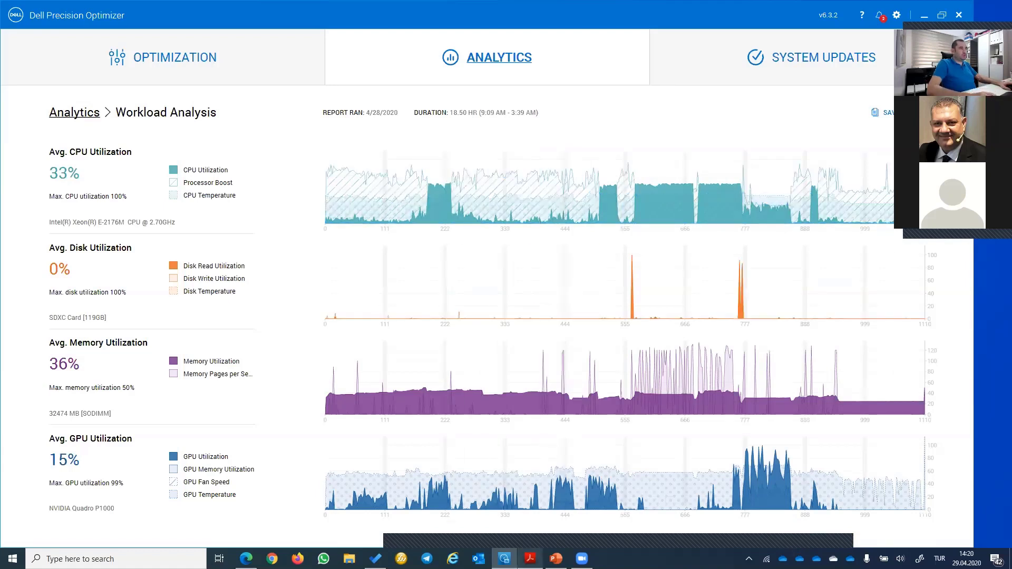
{"action": "key", "text": "ctrl+minus"}
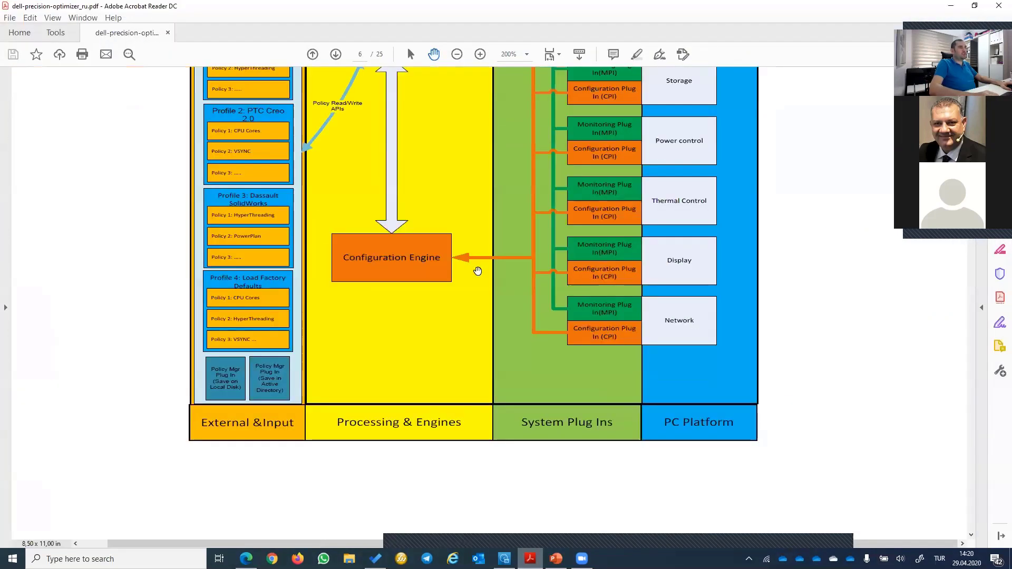
{"action": "scroll", "coordinate": [474, 273], "scroll_direction": "down", "scroll_amount": 5}
{"action": "scroll", "coordinate": [477, 271], "scroll_direction": "down", "scroll_amount": 20}
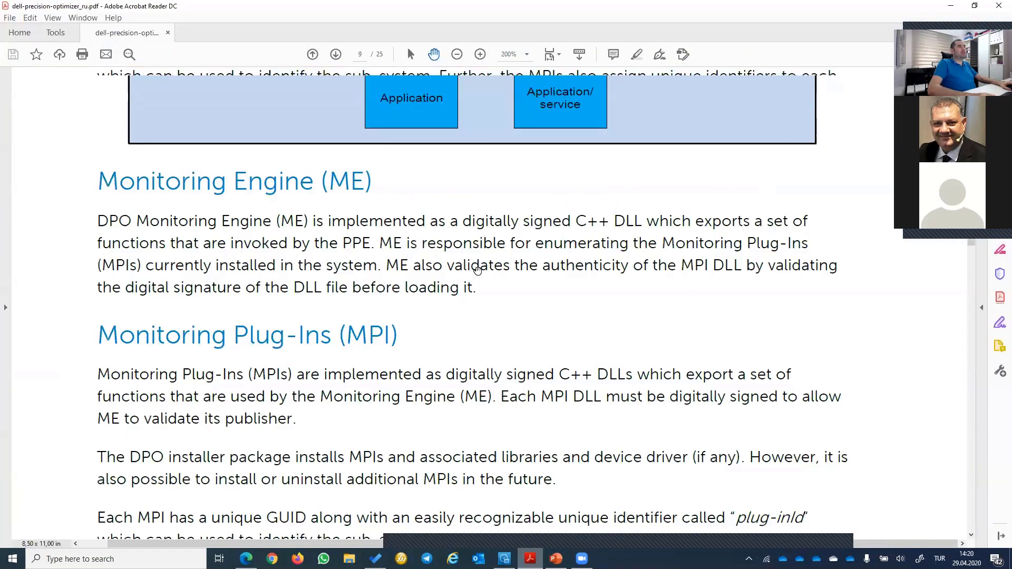
{"action": "scroll", "coordinate": [478, 271], "scroll_direction": "up", "scroll_amount": 4}
{"action": "scroll", "coordinate": [536, 274], "scroll_direction": "down", "scroll_amount": 4}
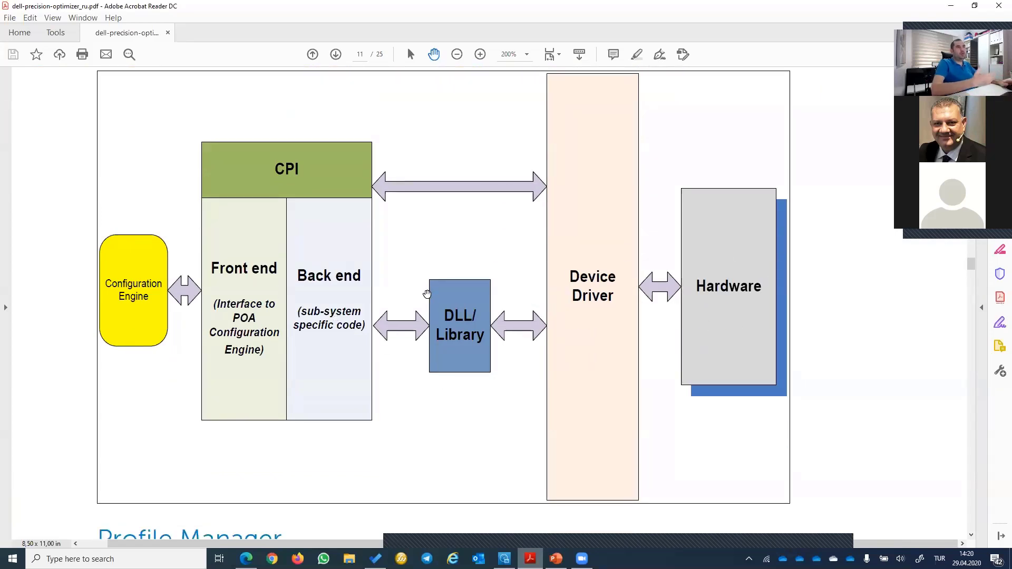
{"action": "scroll", "coordinate": [427, 294], "scroll_direction": "down", "scroll_amount": 20}
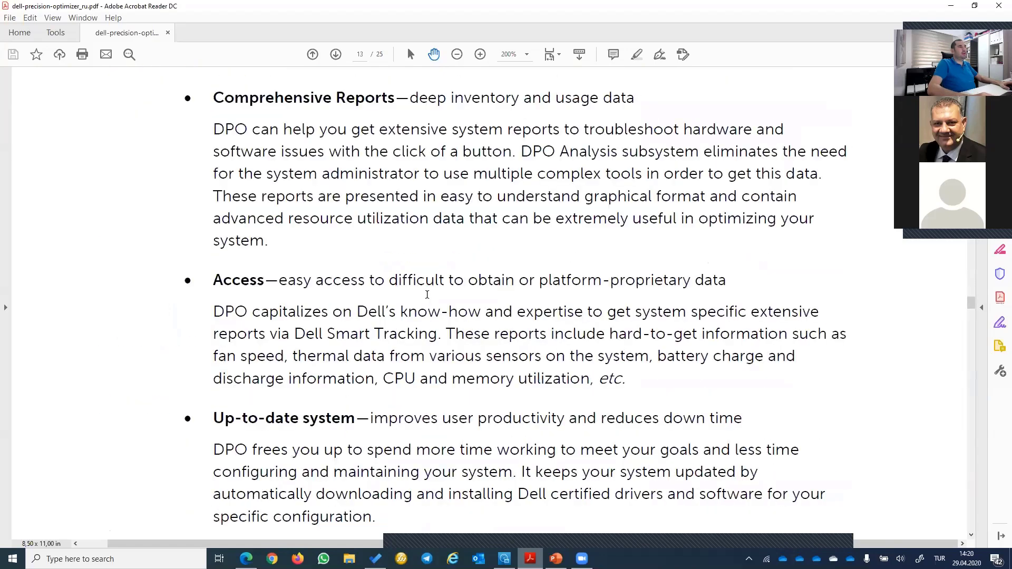
{"action": "scroll", "coordinate": [427, 293], "scroll_direction": "down", "scroll_amount": 15}
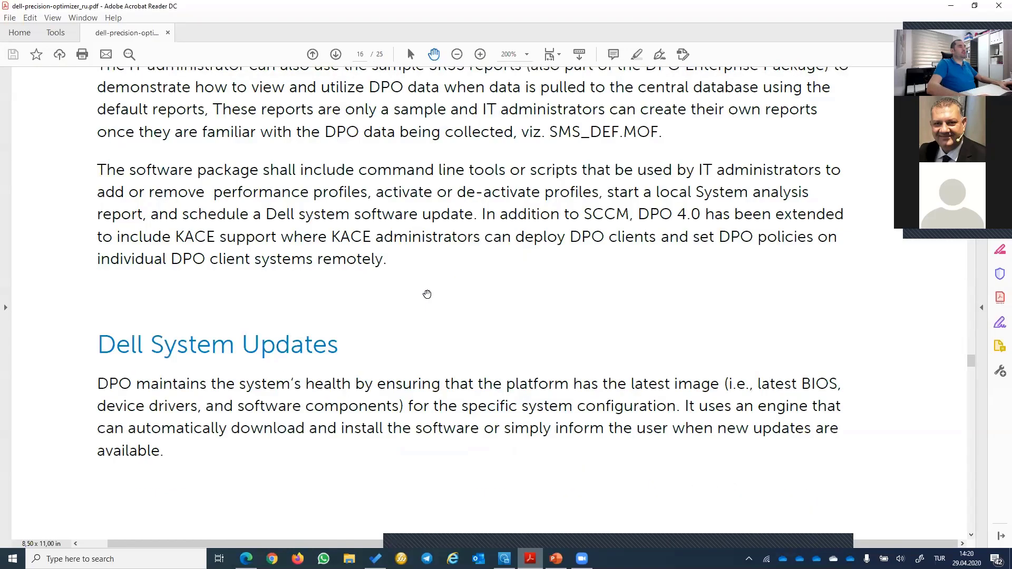
{"action": "scroll", "coordinate": [427, 293], "scroll_direction": "up", "scroll_amount": 5}
{"action": "scroll", "coordinate": [427, 294], "scroll_direction": "up", "scroll_amount": 3}
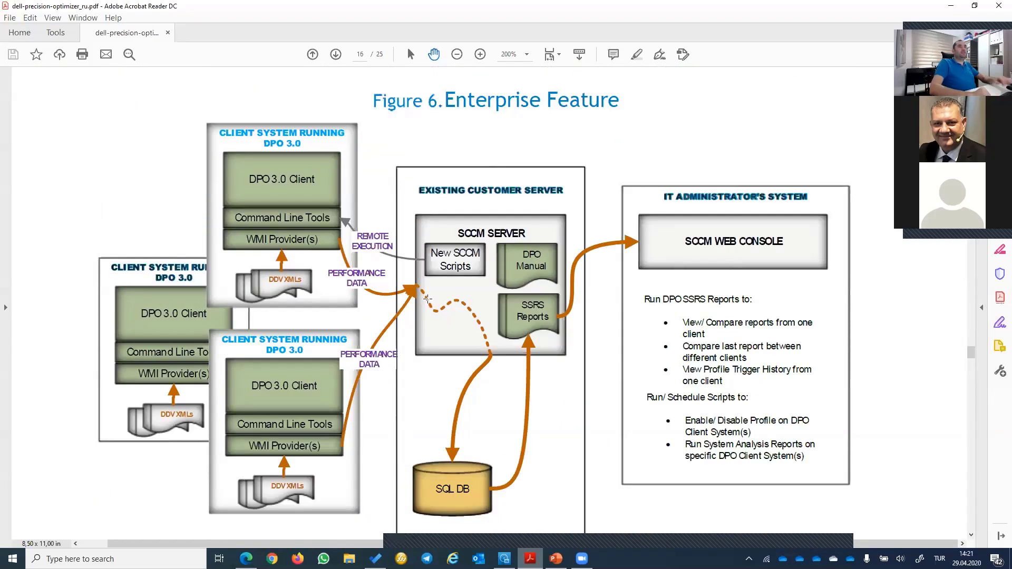
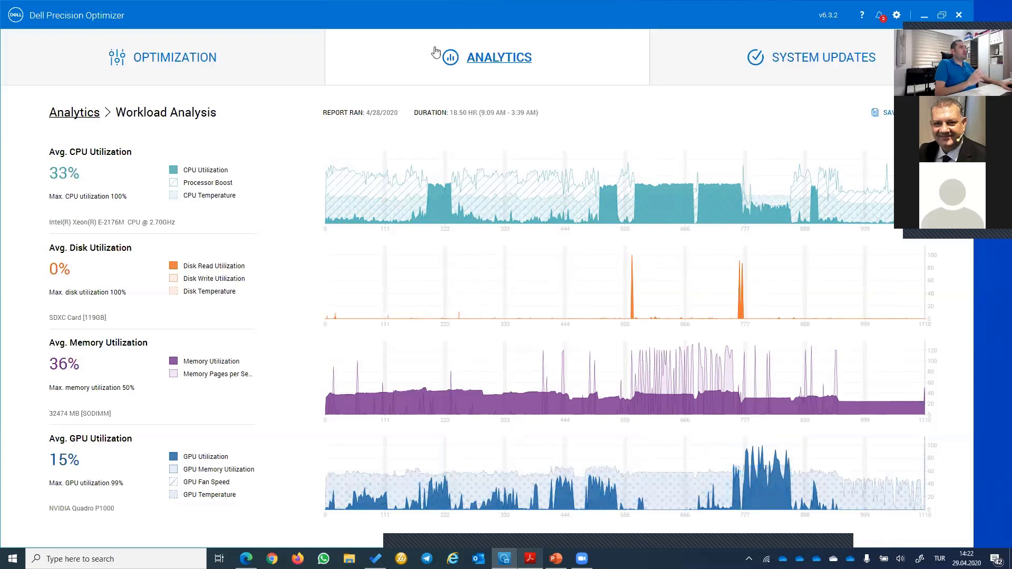
- Open System Updates in Dell Precision Optimizer and examine the individual updates listed under Critical and Recommended, collapsing each group
{"action": "left_click", "coordinate": [805, 61]}
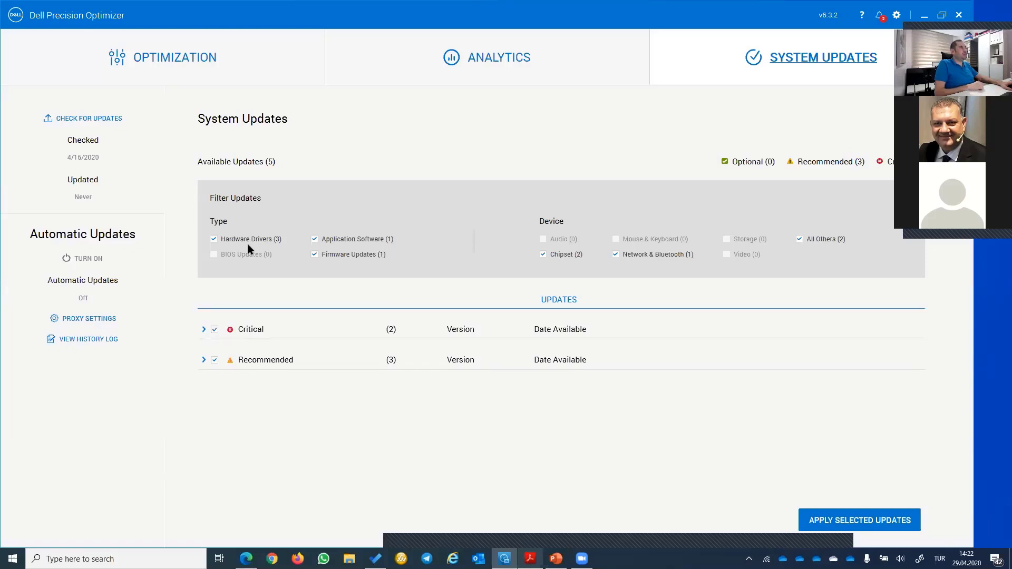
{"action": "left_click", "coordinate": [204, 330]}
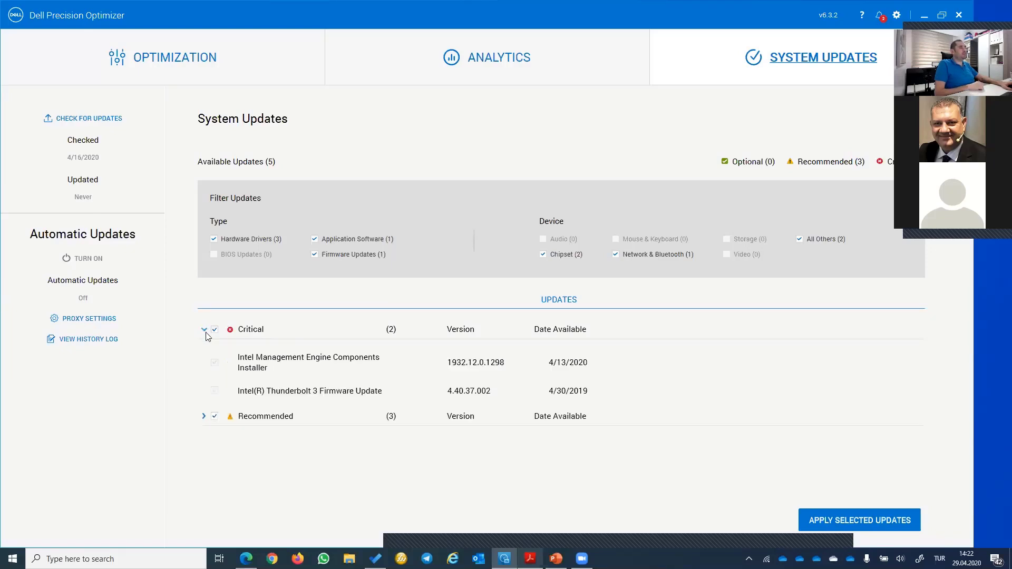
{"action": "left_click", "coordinate": [204, 328]}
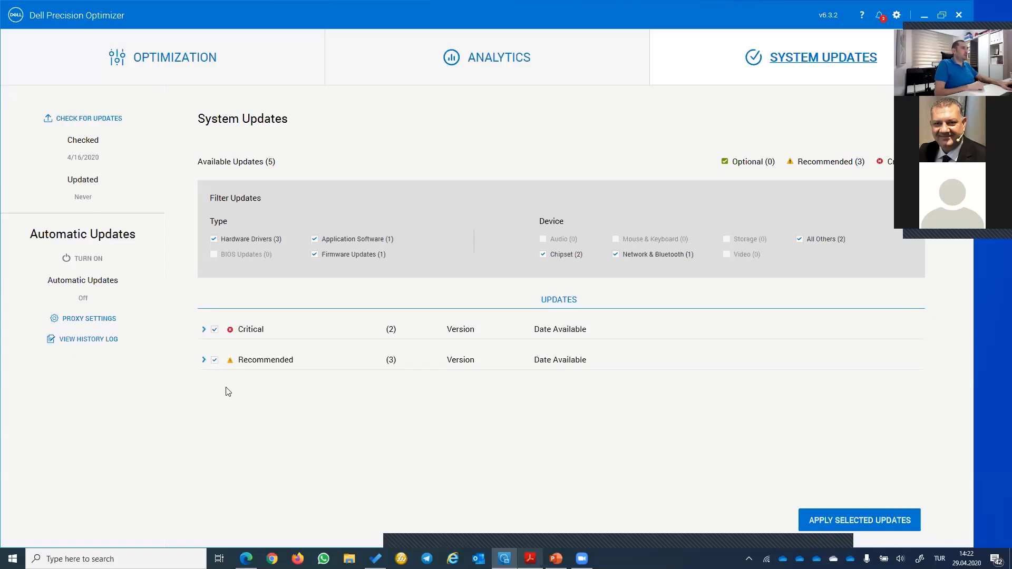
{"action": "left_click", "coordinate": [204, 360]}
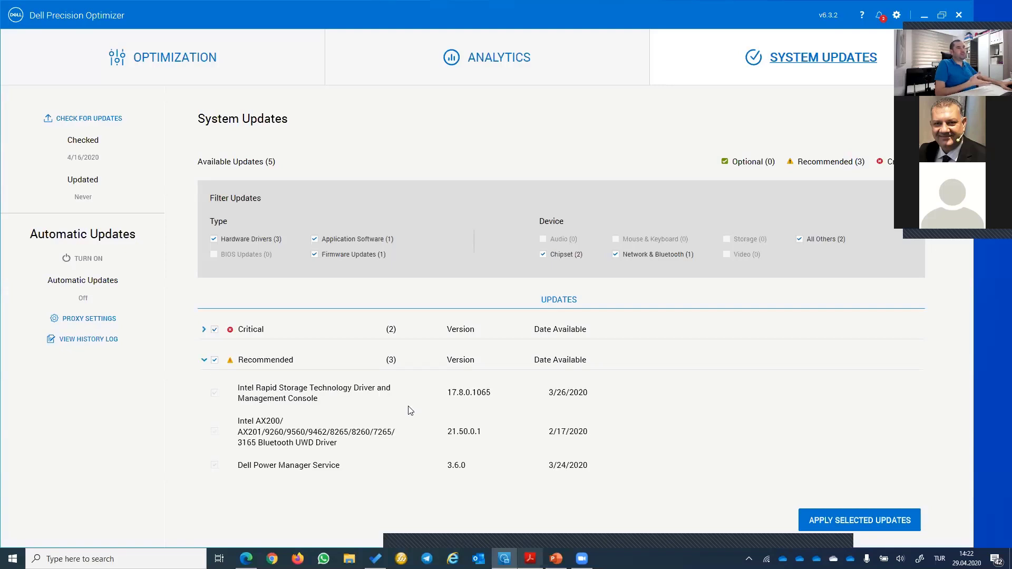
{"action": "left_click", "coordinate": [211, 363]}
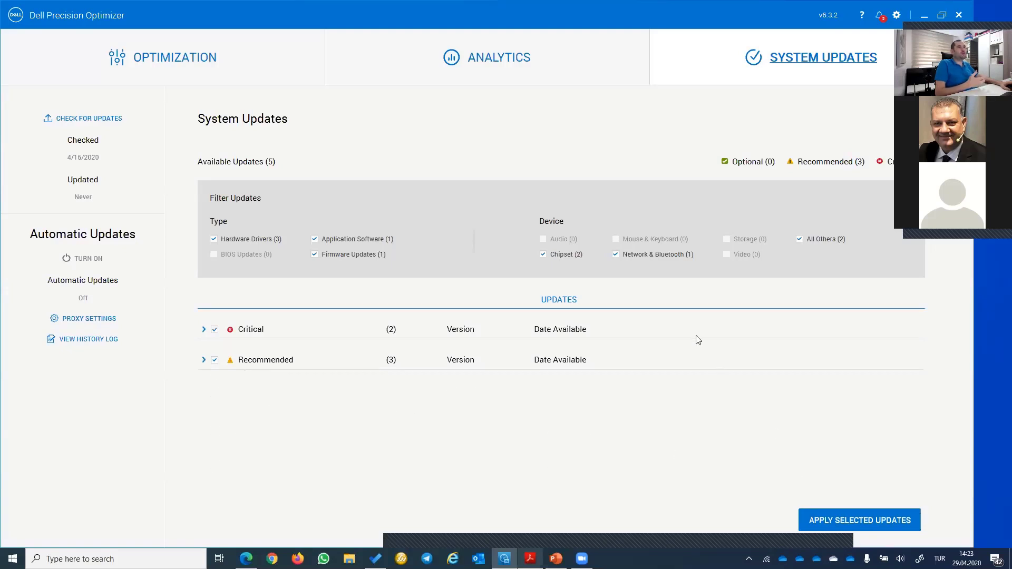
- Return to the active optimization profiles and minimize the optimizer window to show the desktop
{"action": "left_click", "coordinate": [494, 75]}
{"action": "left_click", "coordinate": [164, 60]}
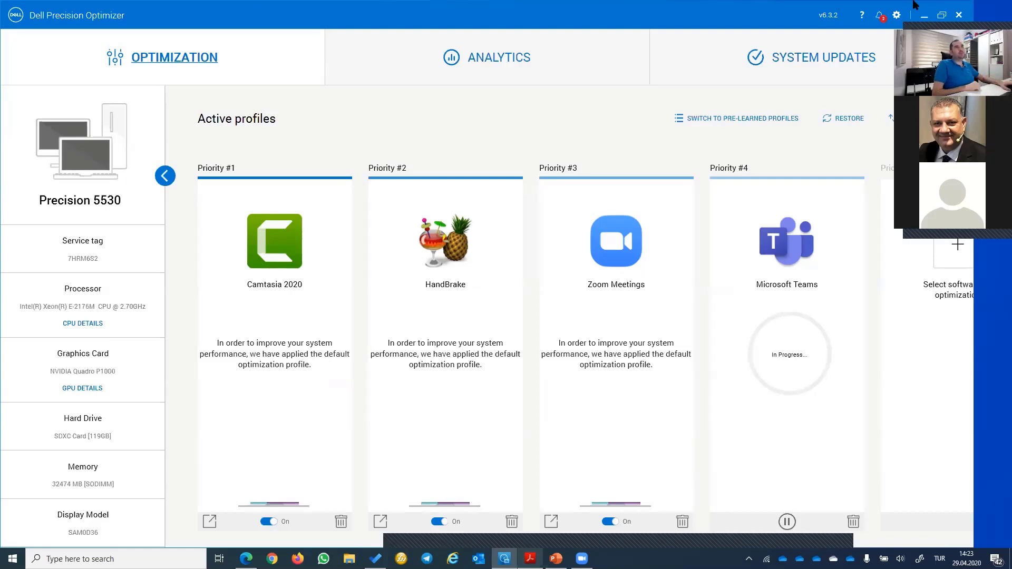
{"action": "left_click", "coordinate": [920, 15]}
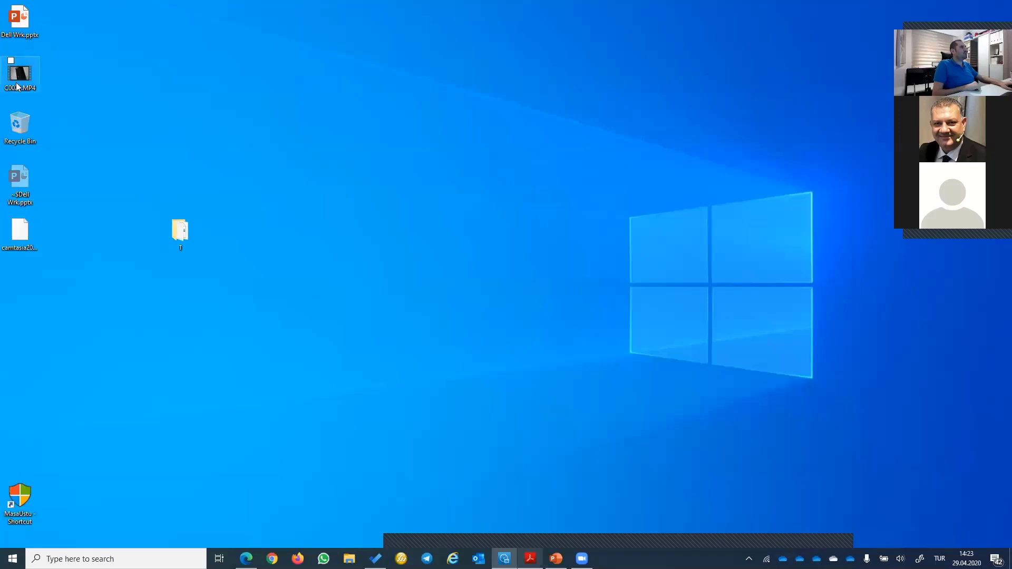
- Move C0021.MP4 to an empty area of the desktop and check its file size in its properties
{"action": "left_click_drag", "start_coordinate": [24, 82], "coordinate": [424, 134]}
{"action": "right_click", "coordinate": [417, 132]}
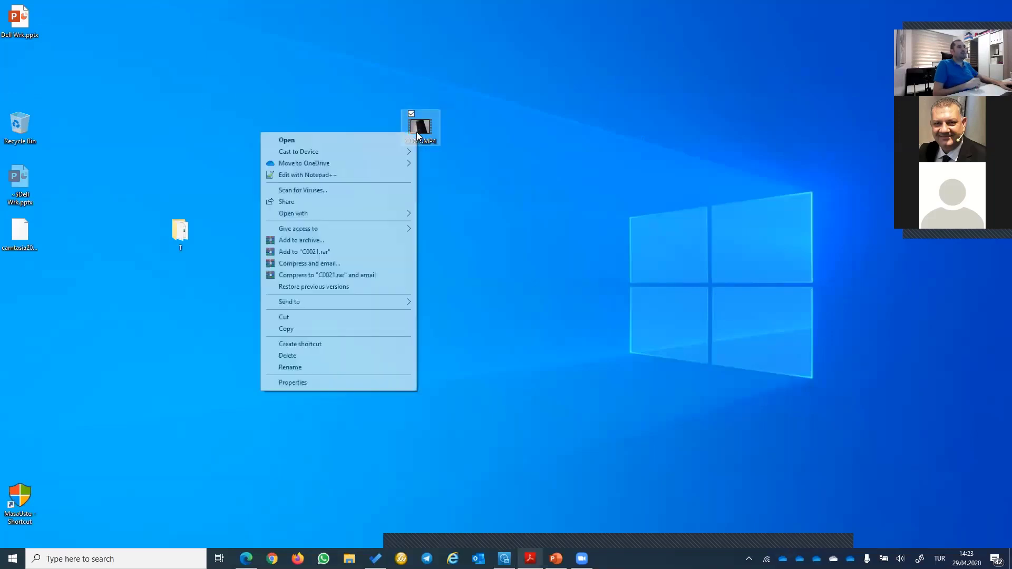
{"action": "left_click", "coordinate": [330, 382]}
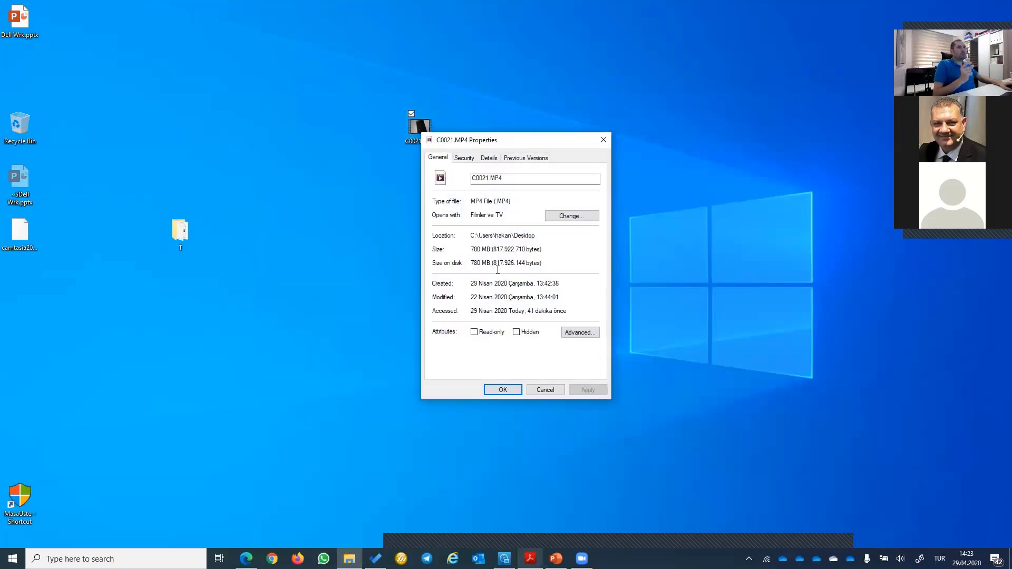
{"action": "left_click_drag", "start_coordinate": [470, 250], "coordinate": [499, 250]}
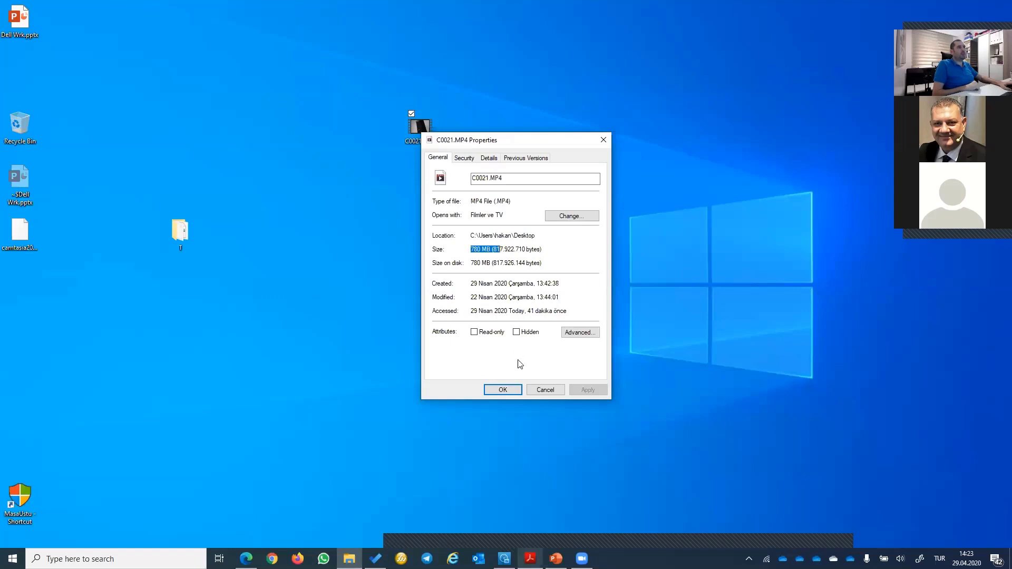
{"action": "left_click", "coordinate": [560, 390]}
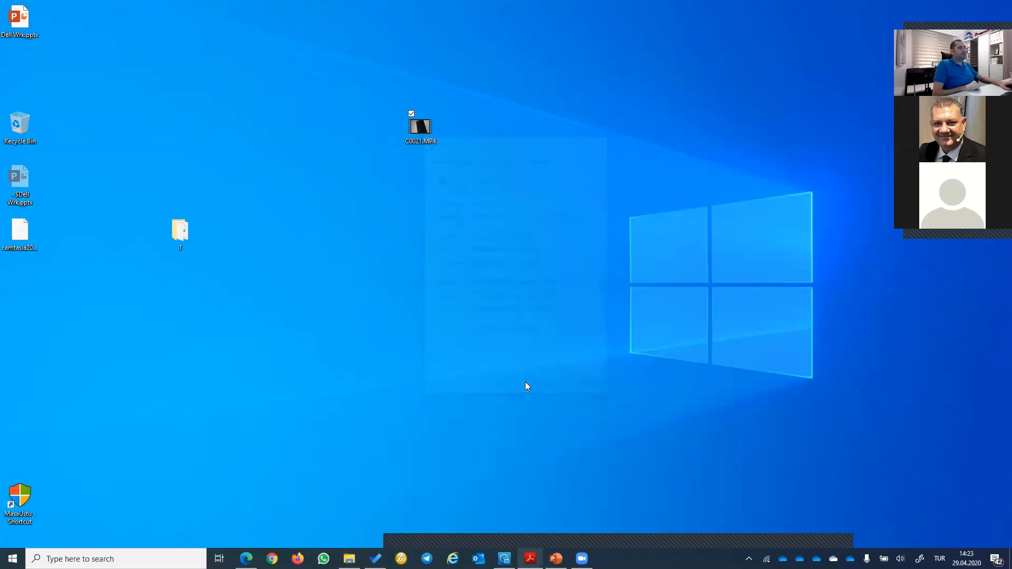
- Launch HandBrake and decline recovery of the unfinished encoding queue
{"action": "left_click", "coordinate": [66, 510]}
{"action": "left_click", "coordinate": [19, 559]}
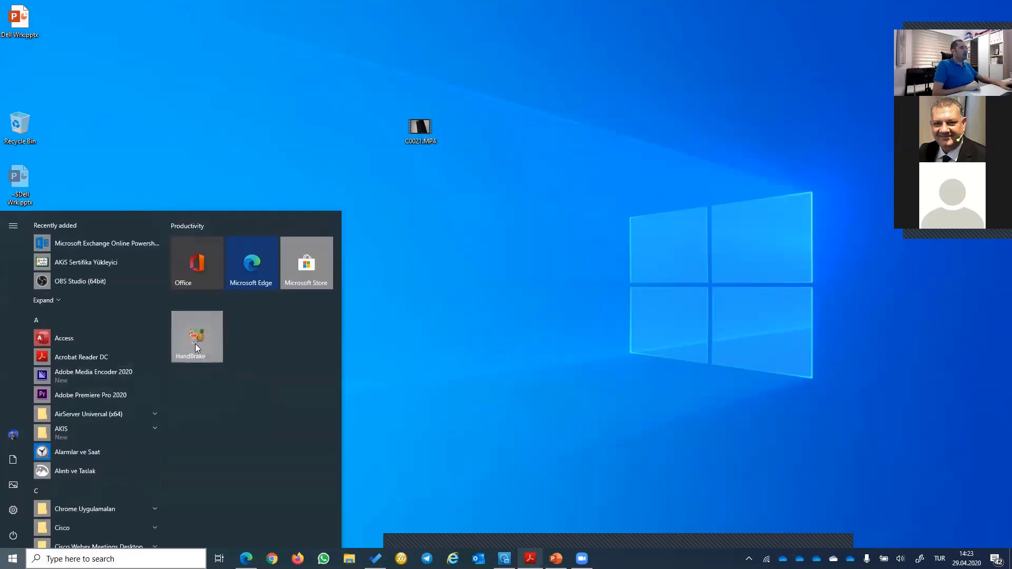
{"action": "left_click", "coordinate": [550, 308]}
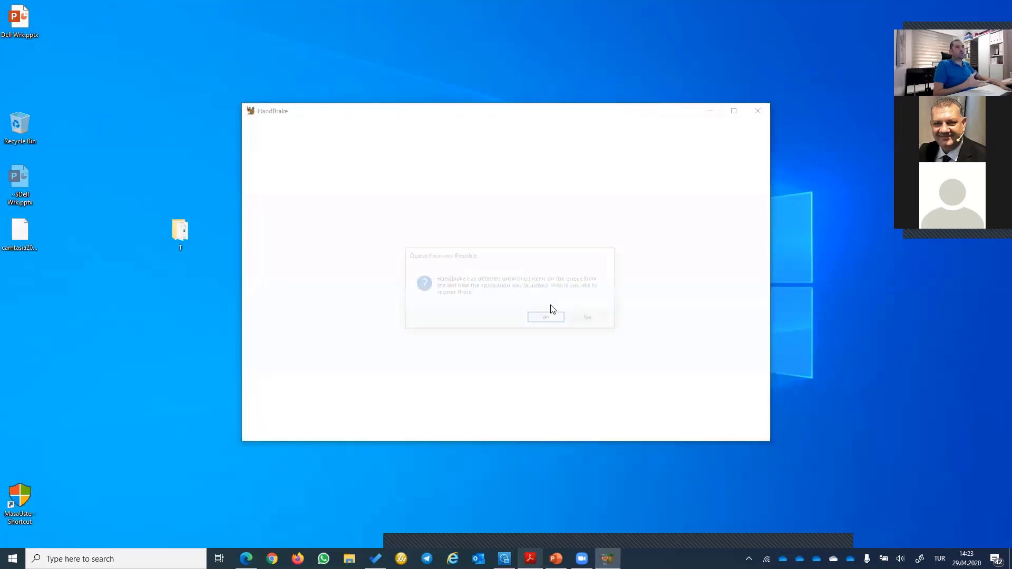
{"action": "left_click", "coordinate": [587, 317]}
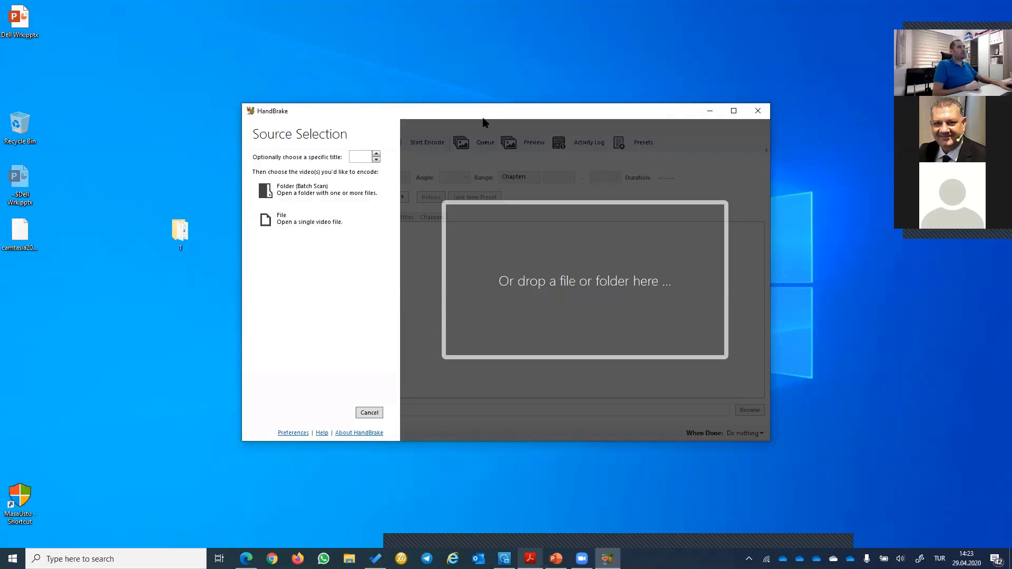
- Load C0021.MP4 from the desktop as the HandBrake source video, repositioning the HandBrake window around the file
{"action": "left_click_drag", "start_coordinate": [443, 110], "coordinate": [451, 164]}
{"action": "left_click_drag", "start_coordinate": [420, 127], "coordinate": [543, 321]}
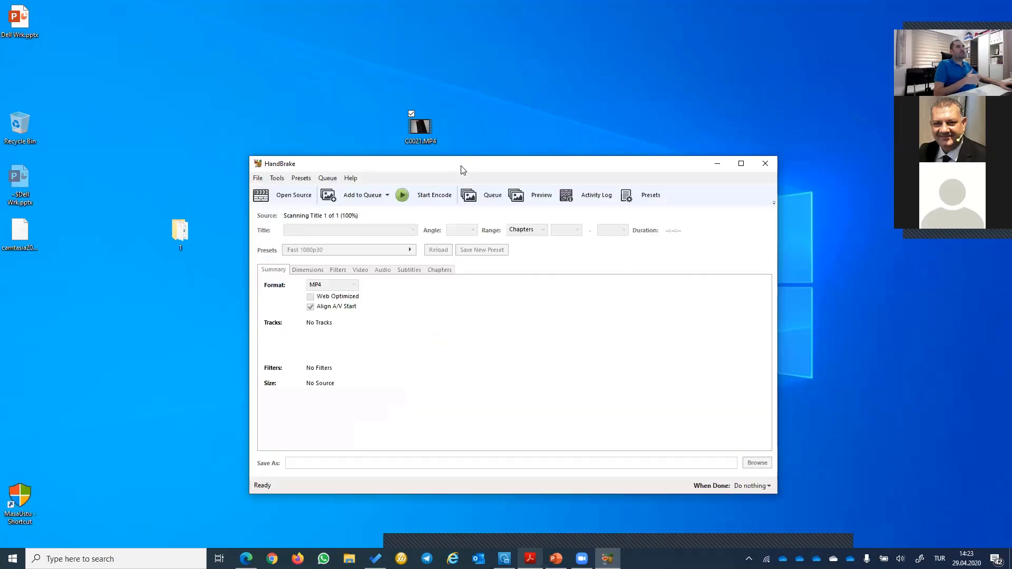
{"action": "left_click_drag", "start_coordinate": [461, 169], "coordinate": [430, 60]}
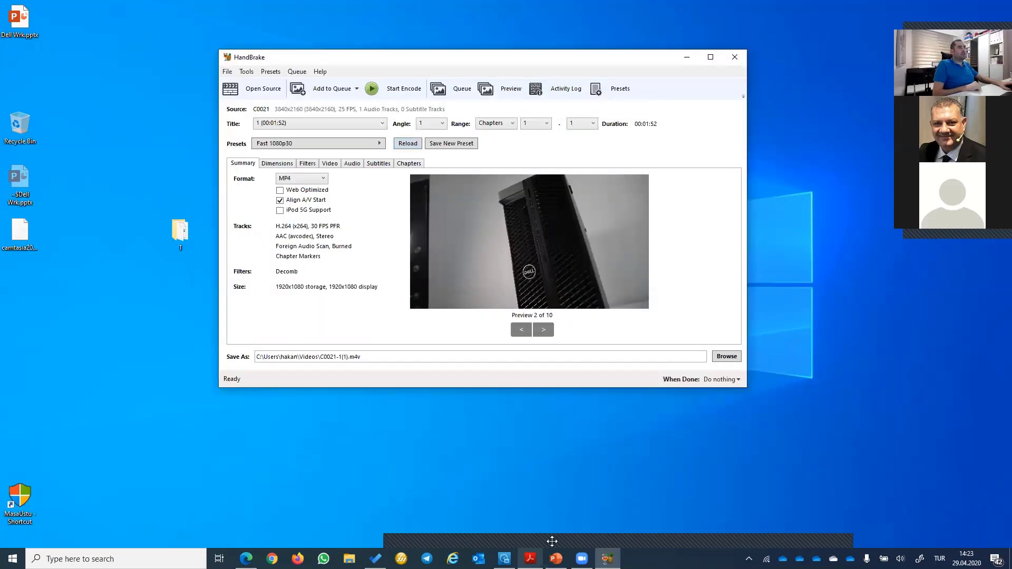
- Switch to Dell Precision Optimizer, turn the HandBrake profile off and back on, and minimize the optimizer window
{"action": "left_click", "coordinate": [504, 558]}
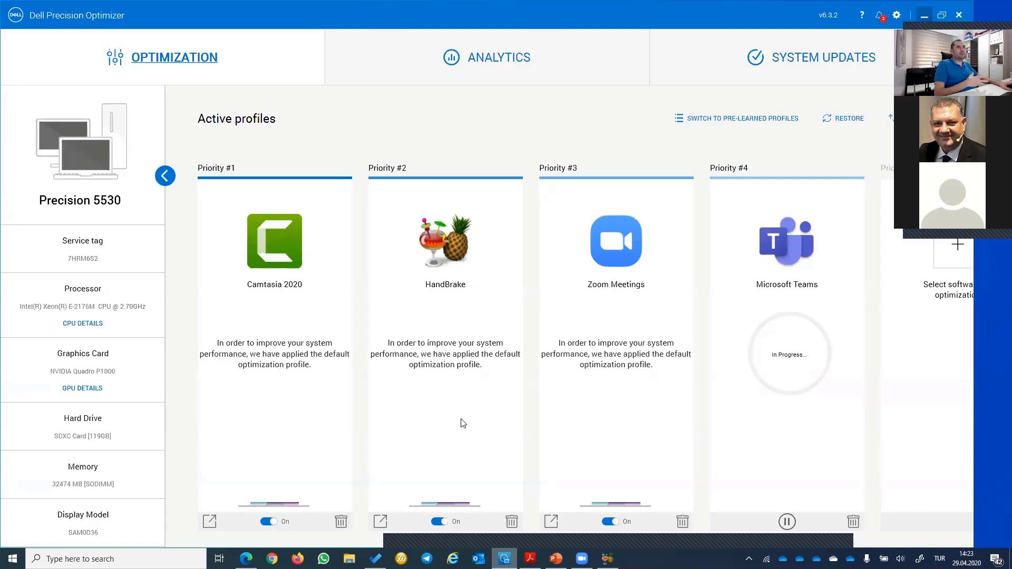
{"action": "left_click", "coordinate": [440, 522]}
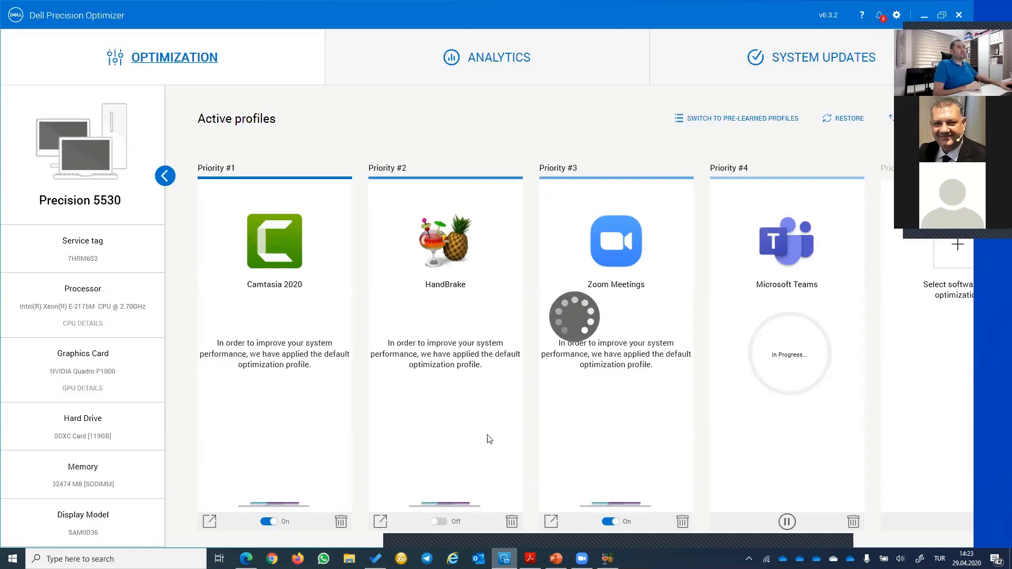
{"action": "left_click", "coordinate": [441, 521]}
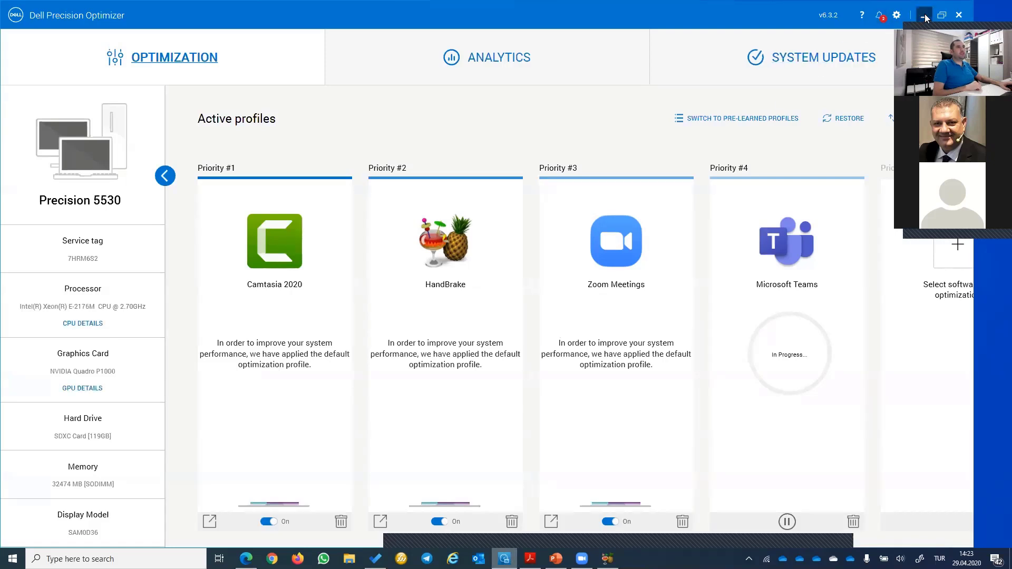
{"action": "left_click", "coordinate": [924, 16]}
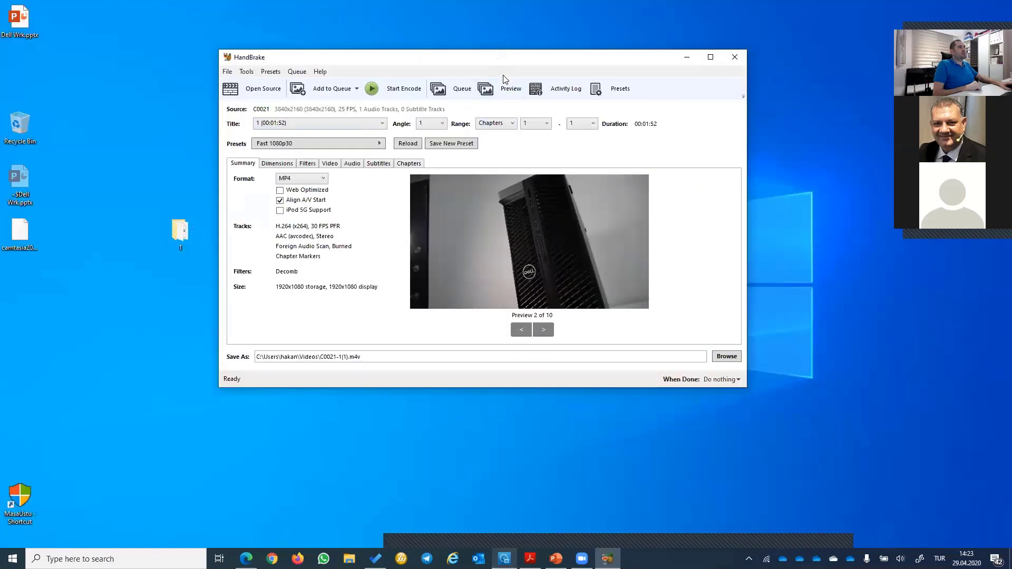
- Move the HandBrake window clear of C0021.MP4, play the video briefly, and close the player
{"action": "left_click_drag", "start_coordinate": [503, 58], "coordinate": [543, 311]}
{"action": "left_click", "coordinate": [423, 130]}
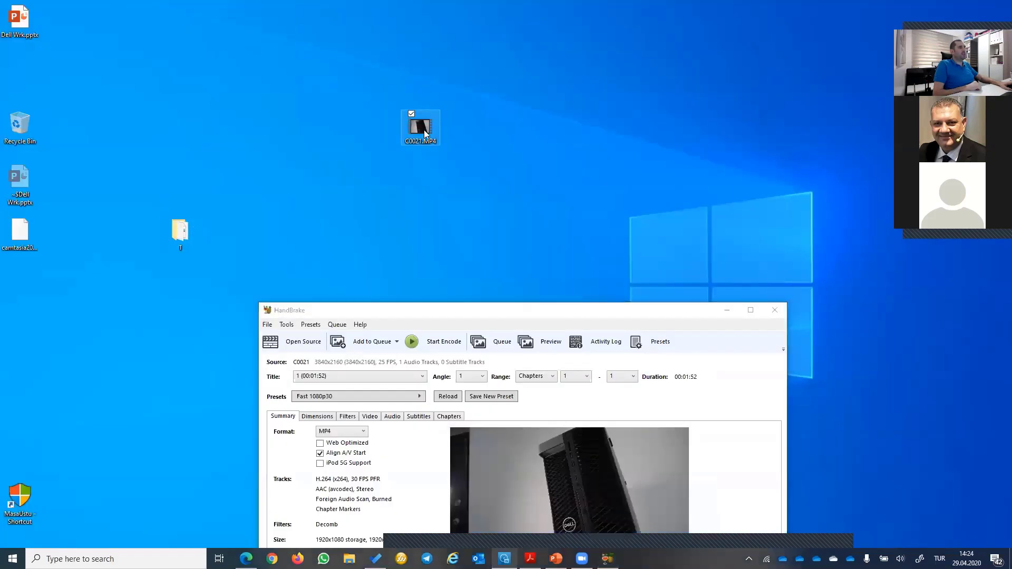
{"action": "double_click", "coordinate": [423, 129]}
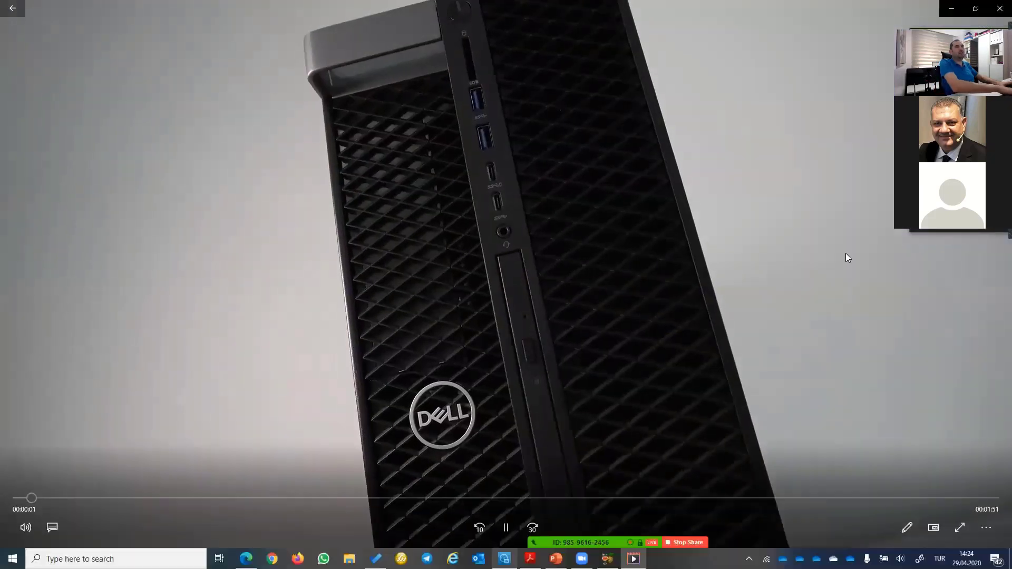
{"action": "key", "text": "alt+F4"}
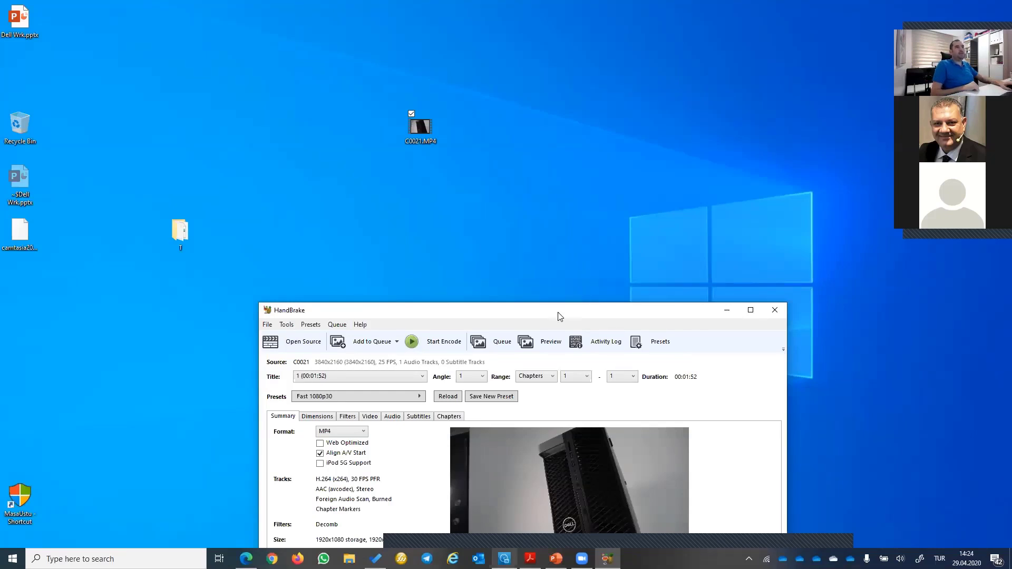
- Close HandBrake and start the slide show of the Dell Wrk.pptx presentation in PowerPoint
{"action": "left_click_drag", "start_coordinate": [559, 317], "coordinate": [577, 91]}
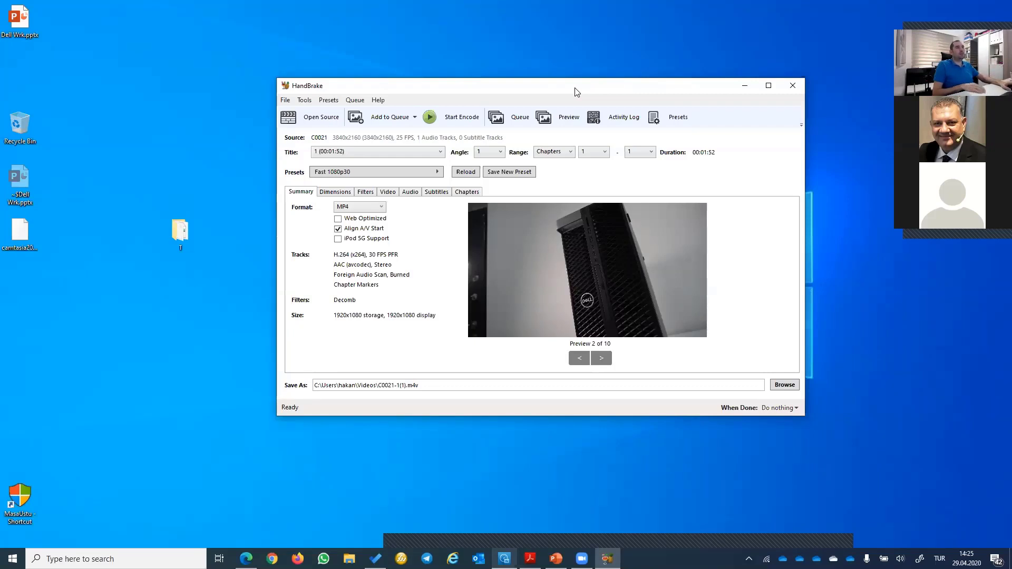
{"action": "left_click", "coordinate": [796, 90]}
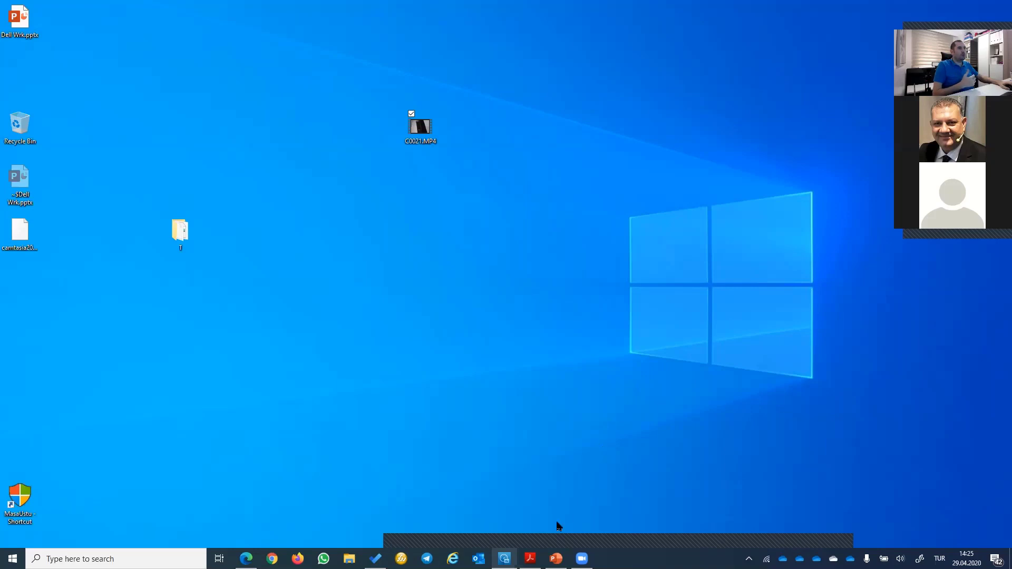
{"action": "key", "text": "alt+Tab"}
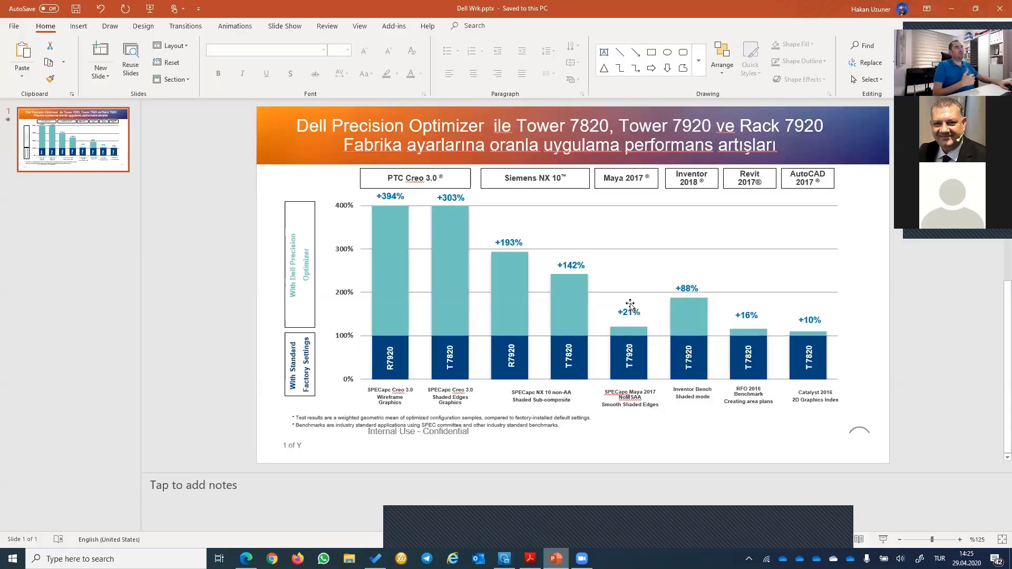
{"action": "key", "text": "F5"}
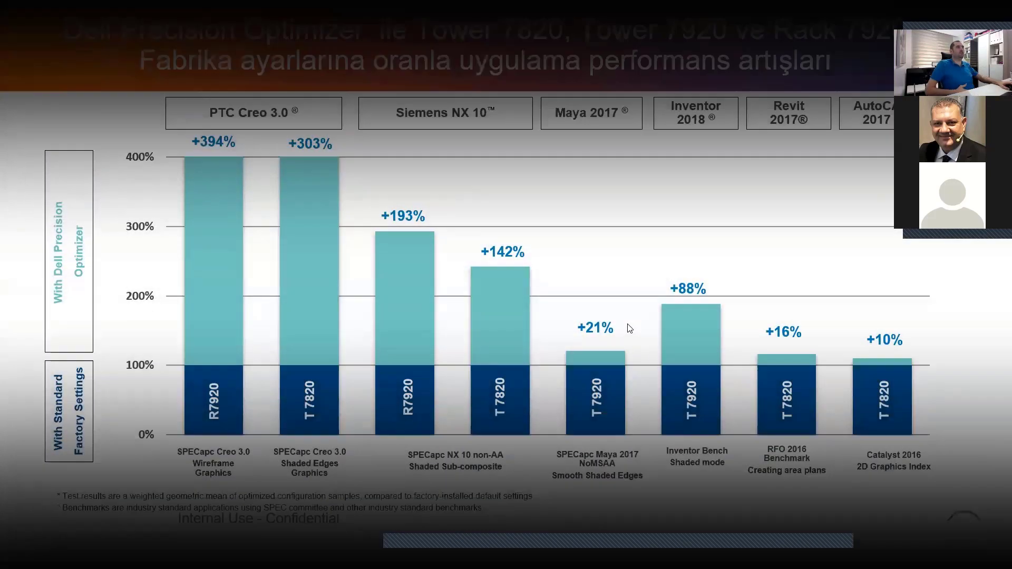